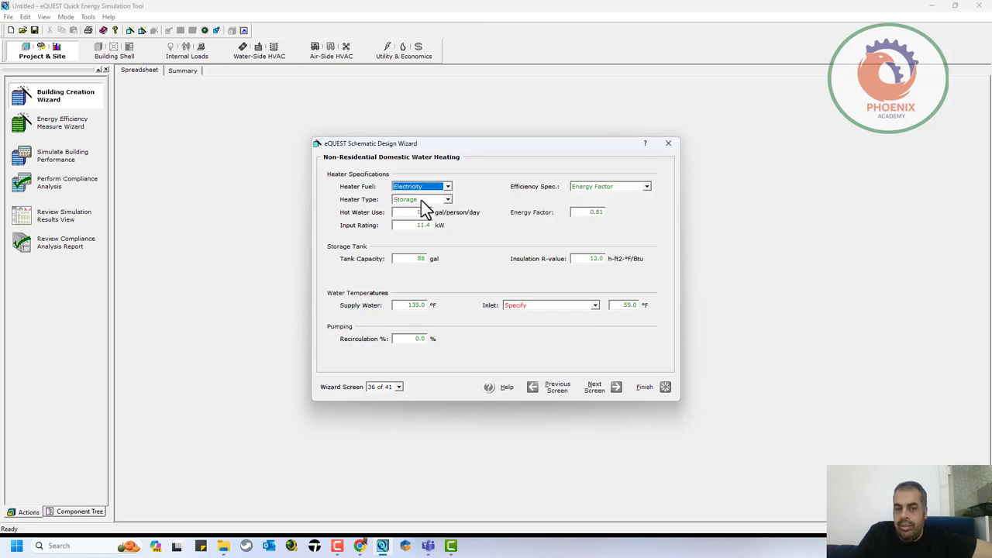
Keep the domestic water heating settings, advance to the project information screen and finish the schematic design wizard
left_click(562, 306)
left_click(561, 313)
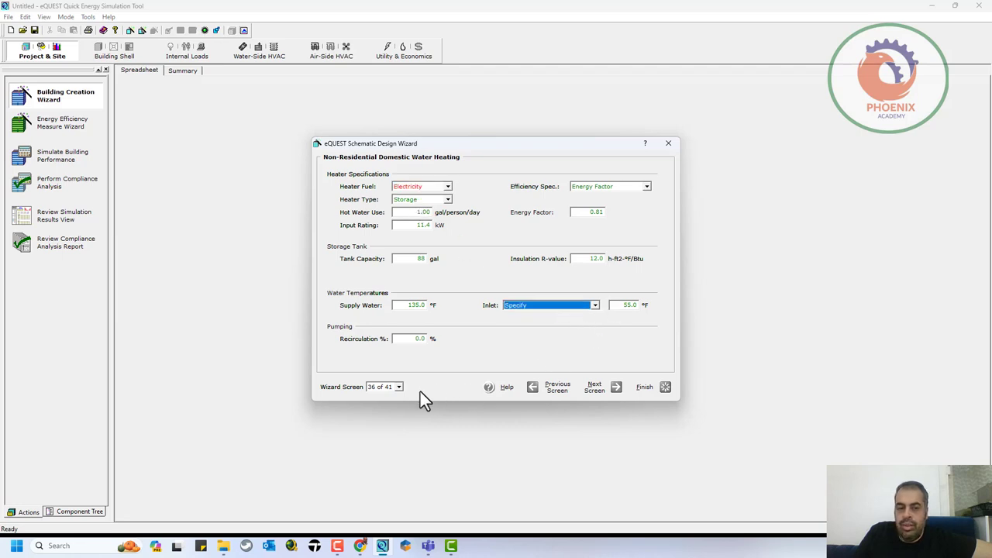
left_click(387, 387)
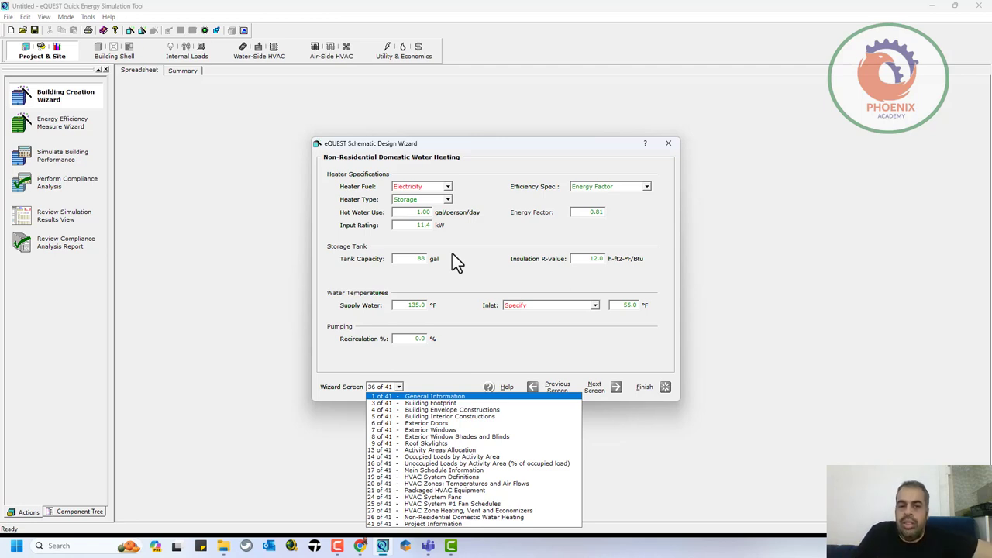
left_click(425, 378)
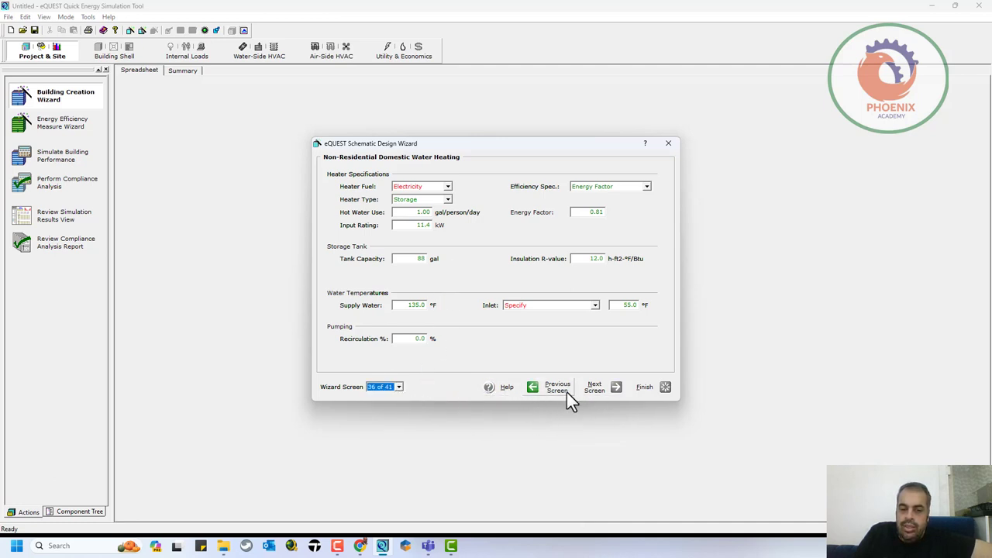
left_click(594, 387)
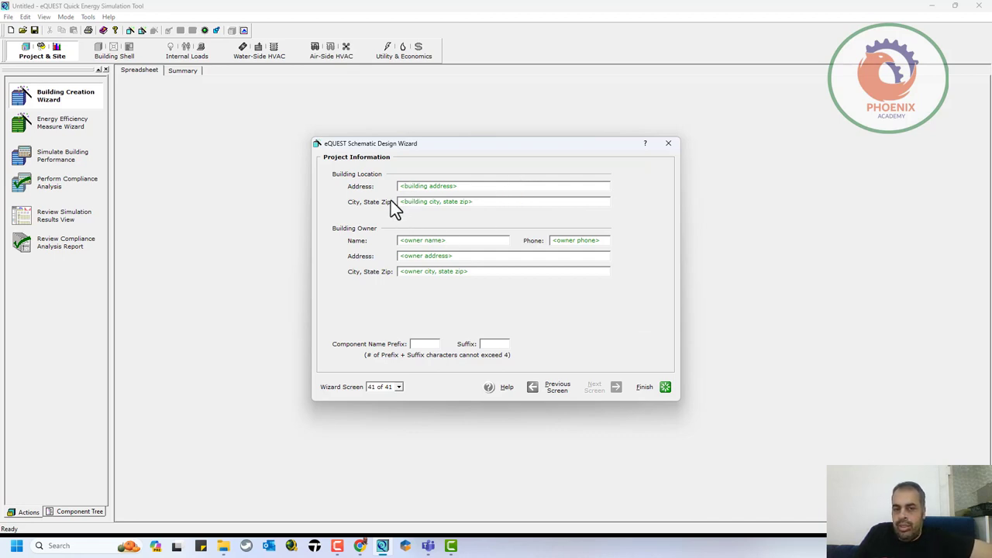
left_click(661, 392)
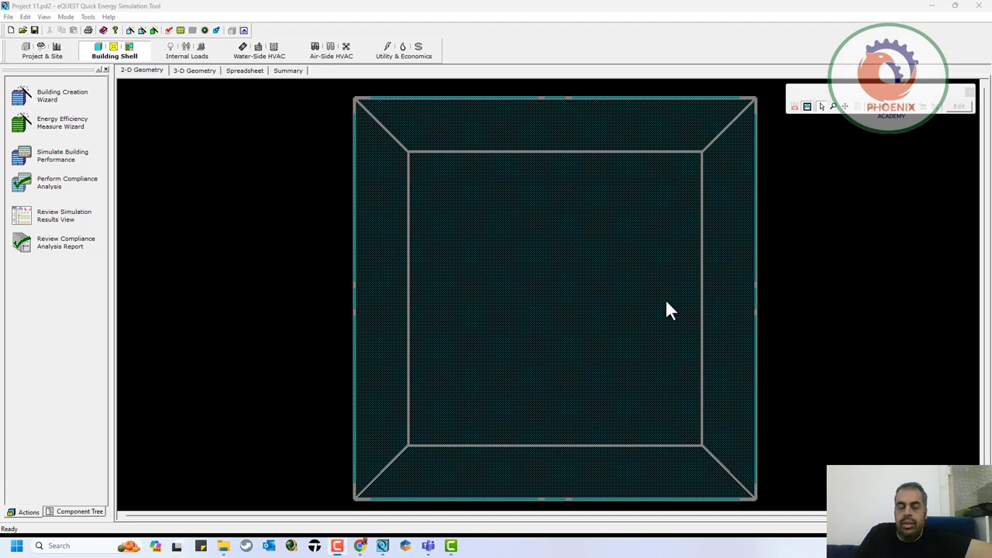
Show the building model in 3-D and select the roof surface along its south side (T.S16.E14)
left_click(195, 73)
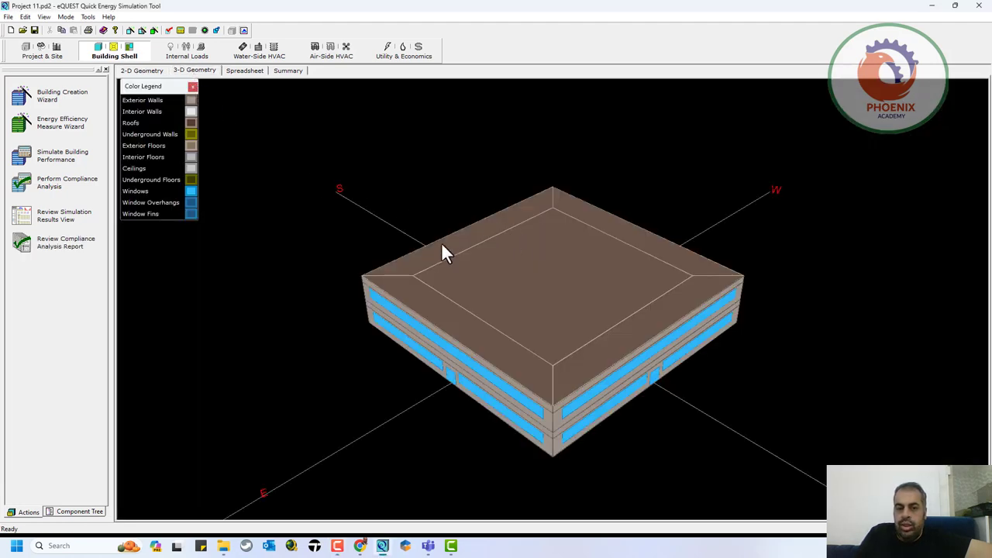
right_click(442, 247)
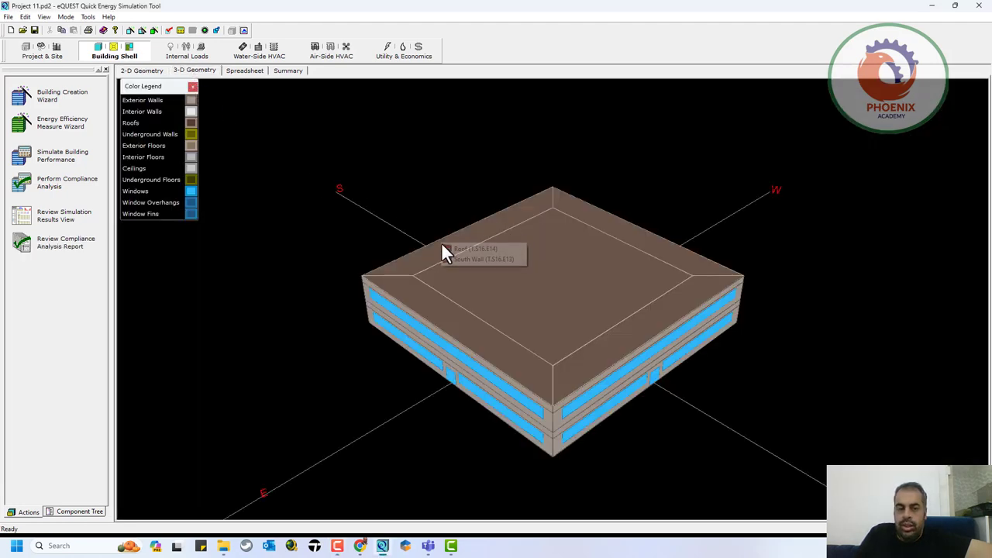
left_click(504, 249)
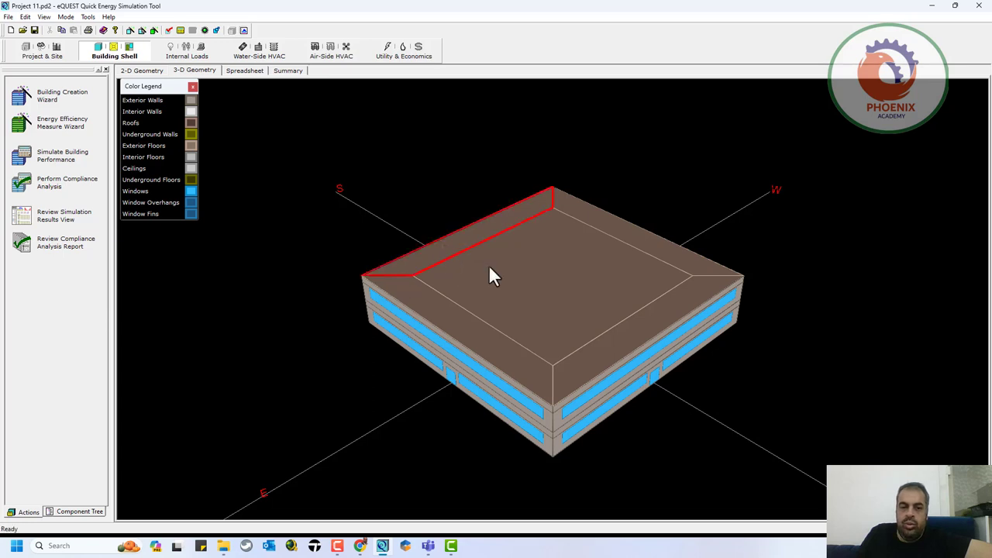
Open the properties of Ceiling (T.S11.I26) and switch the active surface to NE Wall (T.S11.I23)
right_click(425, 259)
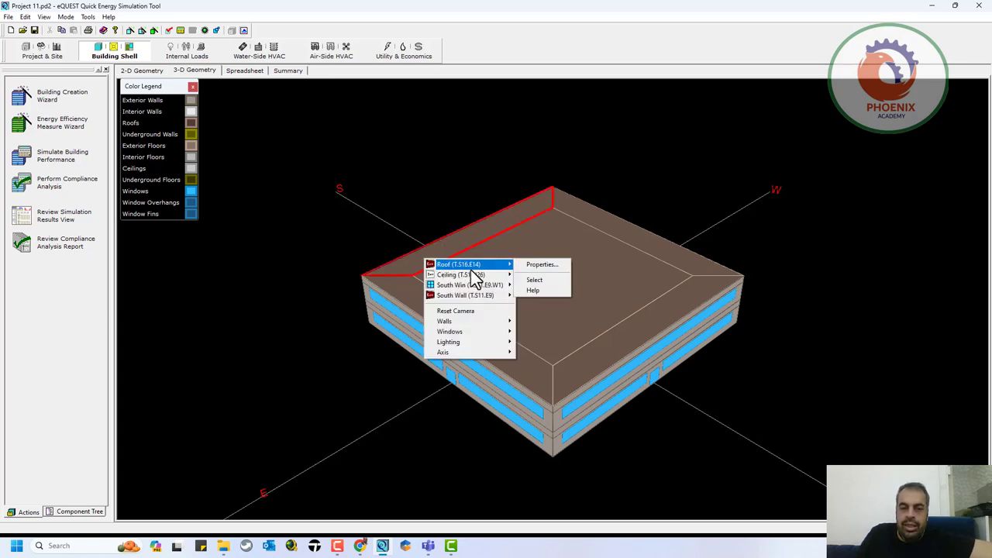
mouse_move(474, 275)
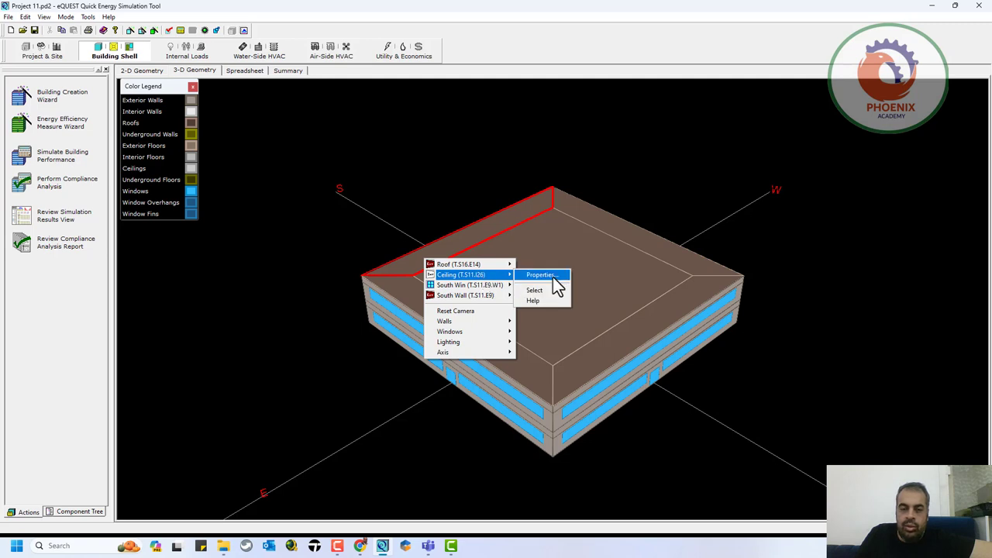
left_click(545, 276)
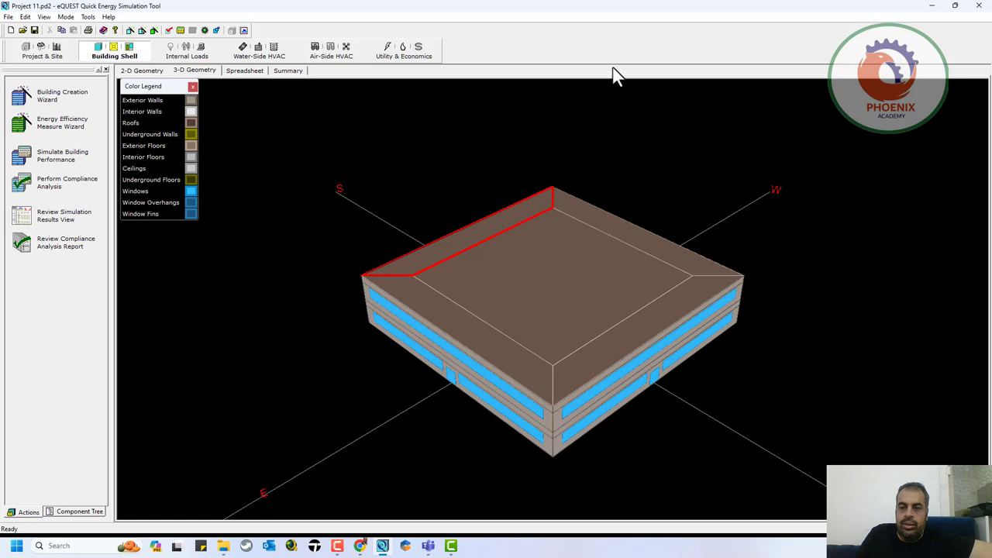
left_click(516, 158)
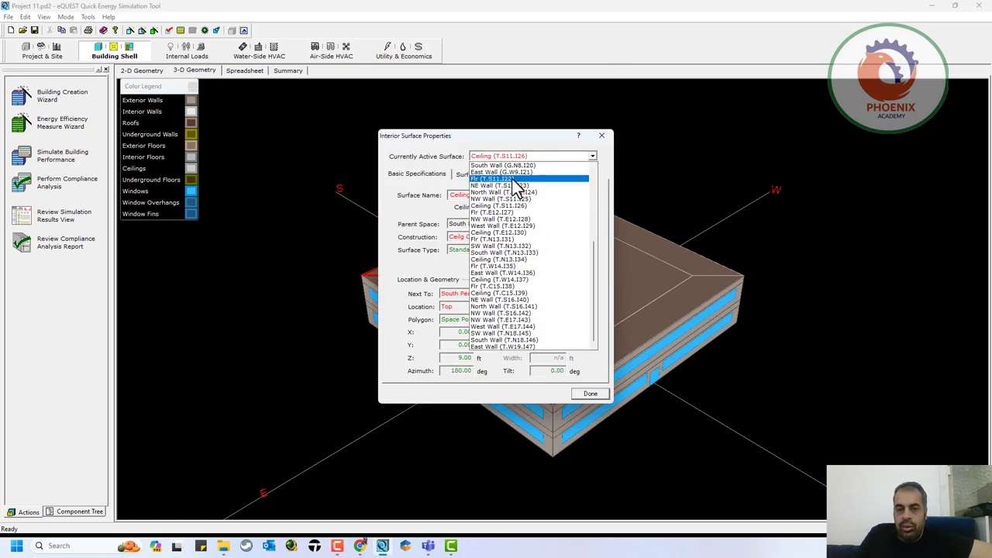
left_click(516, 187)
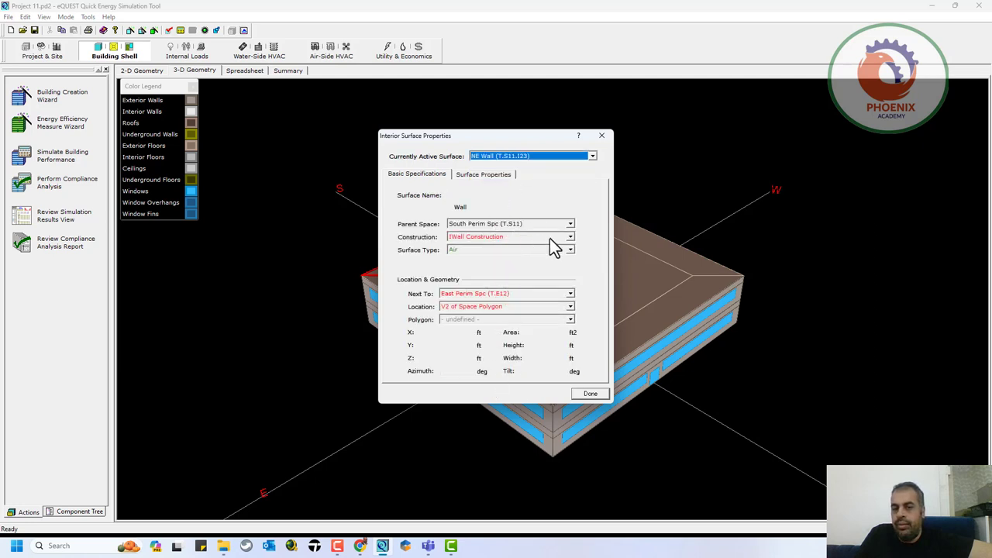
Try to set the NE wall's parent space to West Perim Plnm (G.W9), then view its surface properties and close them
left_click(570, 225)
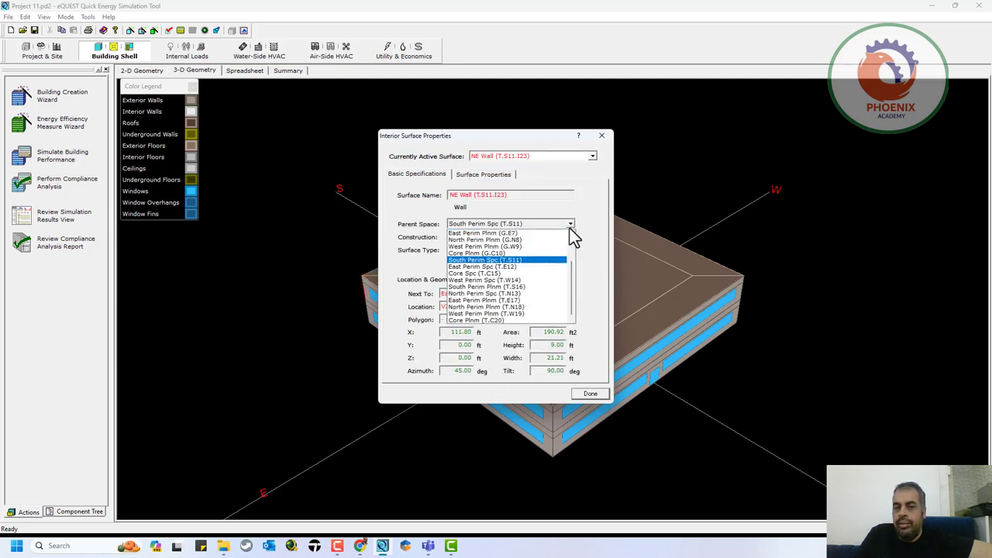
left_click(520, 245)
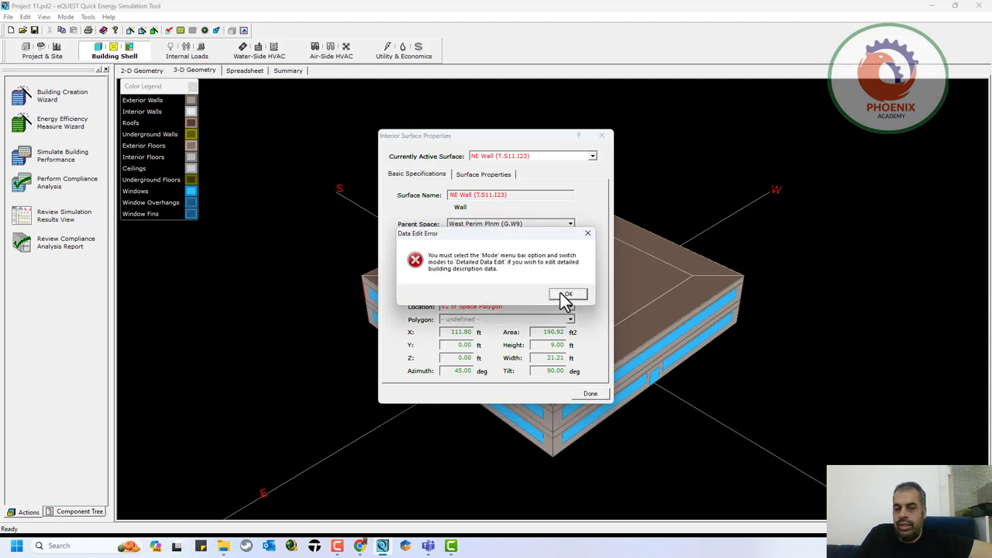
left_click(566, 297)
left_click(479, 173)
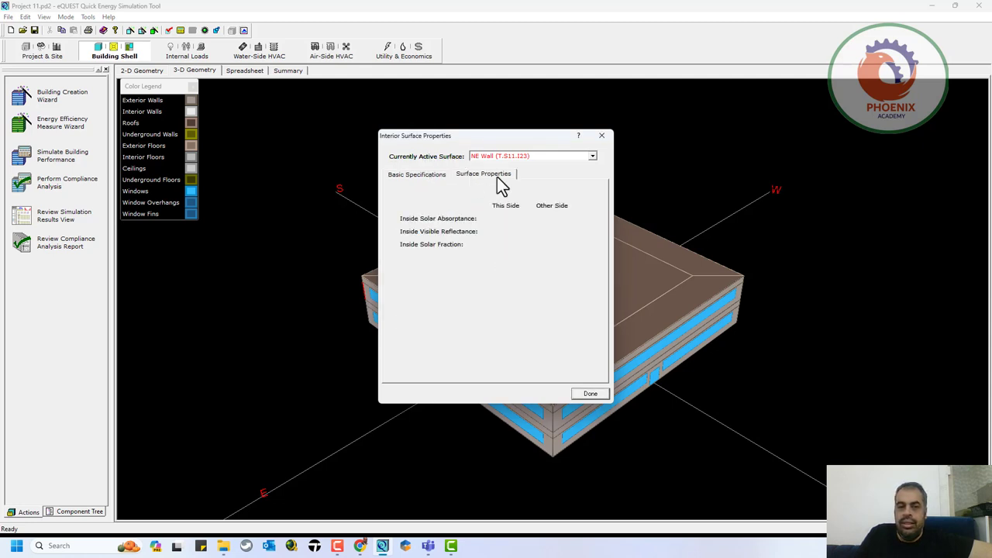
left_click(586, 394)
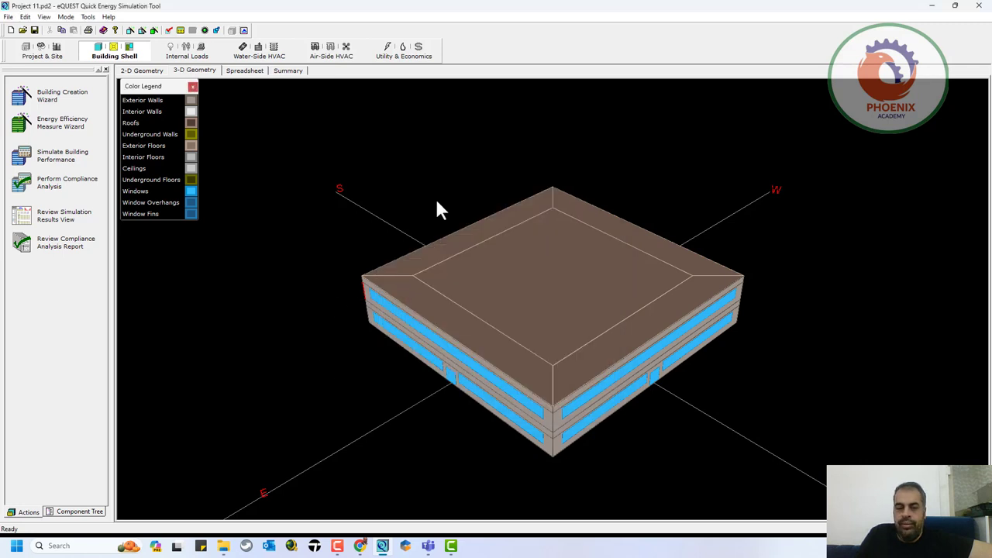
Review the interior wall spreadsheet and summary report, then return to the 2-D geometry view
left_click(245, 71)
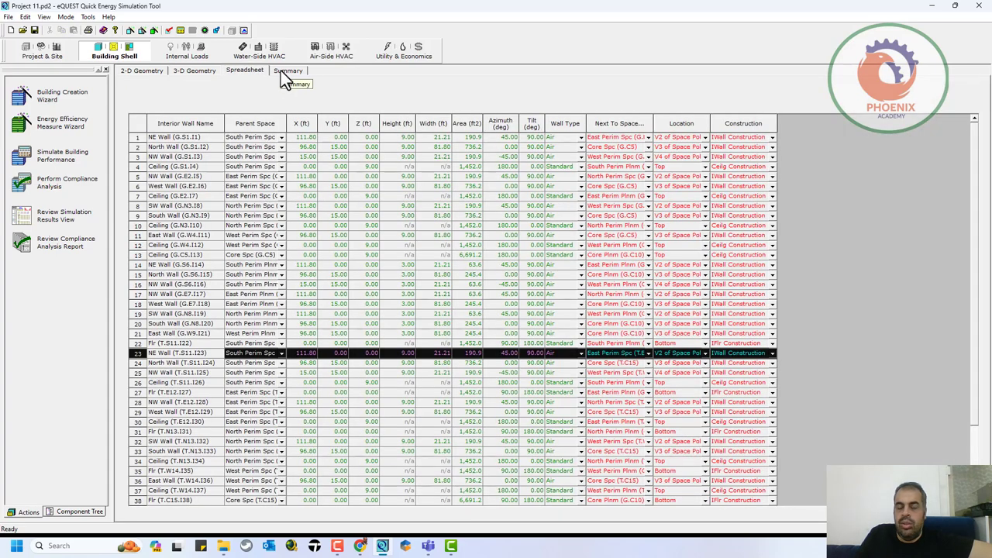
left_click(281, 71)
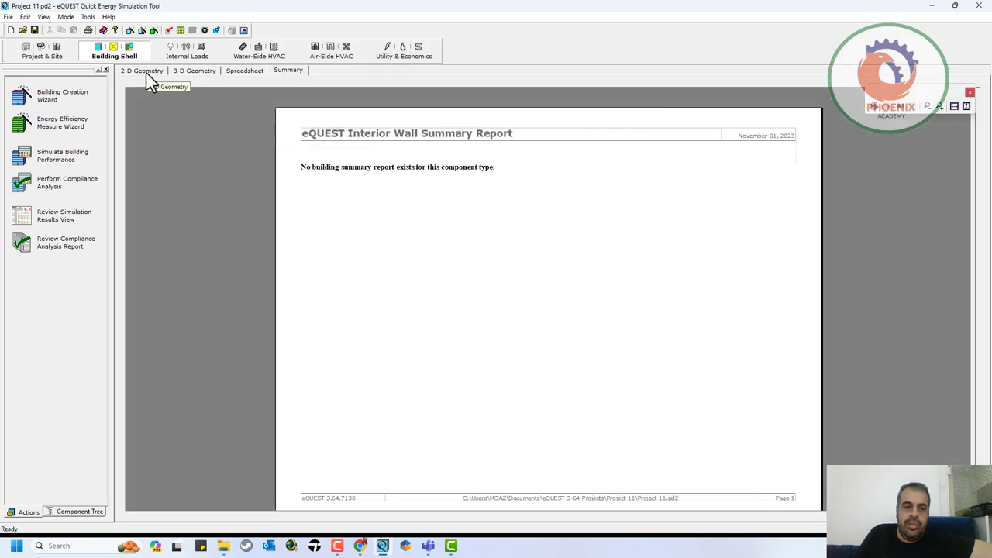
left_click(159, 73)
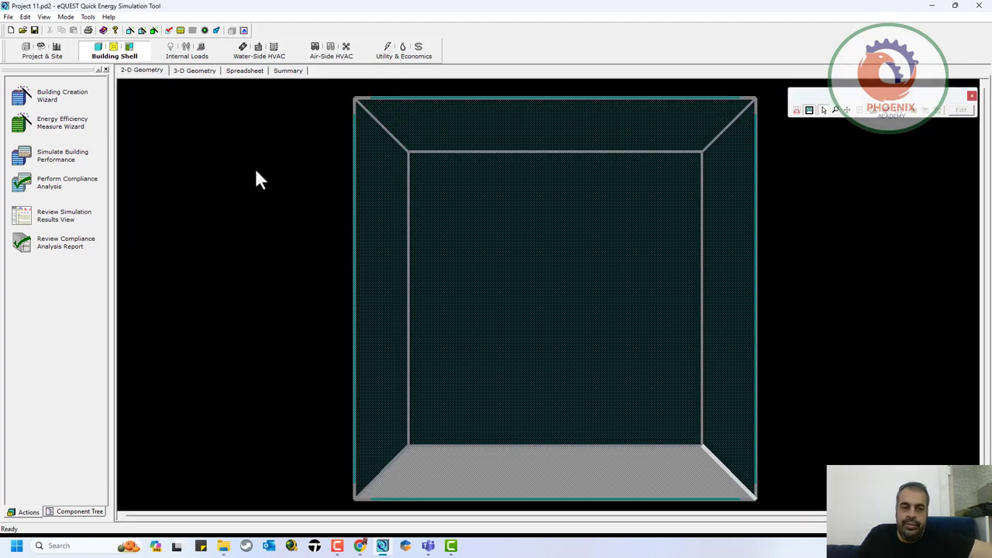
Open the component tree and browse the Global Parameters, Building Data and Ground Flr entries
left_click(78, 512)
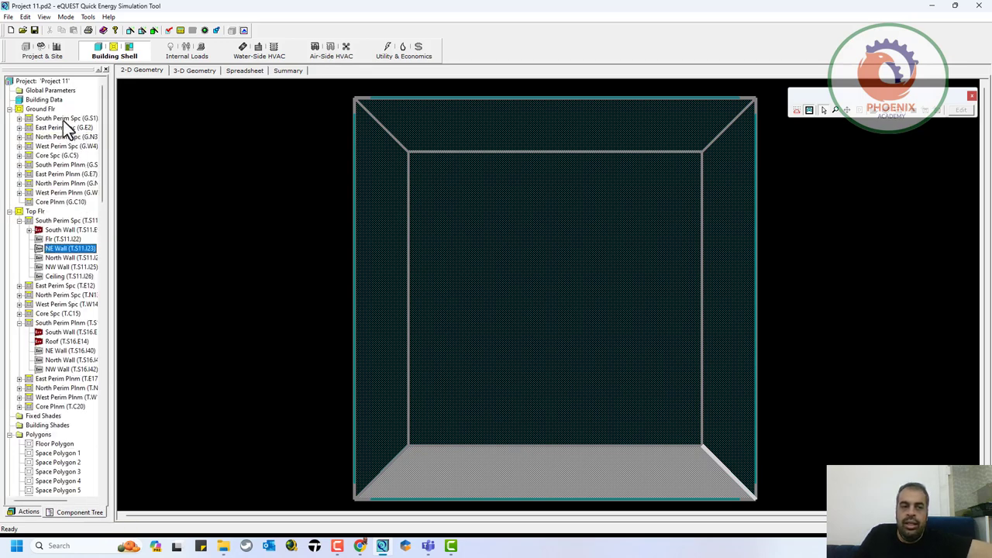
left_click(51, 90)
right_click(54, 91)
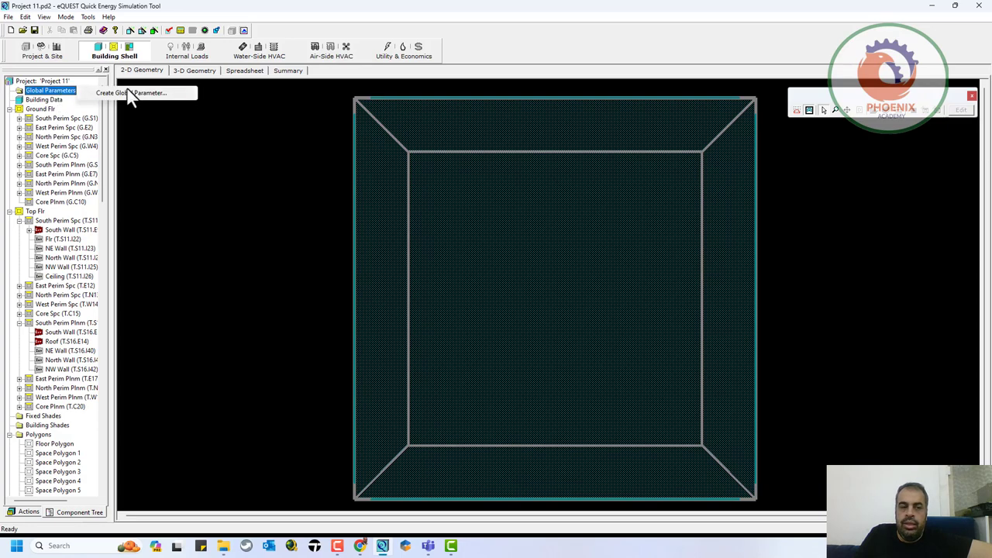
left_click(44, 99)
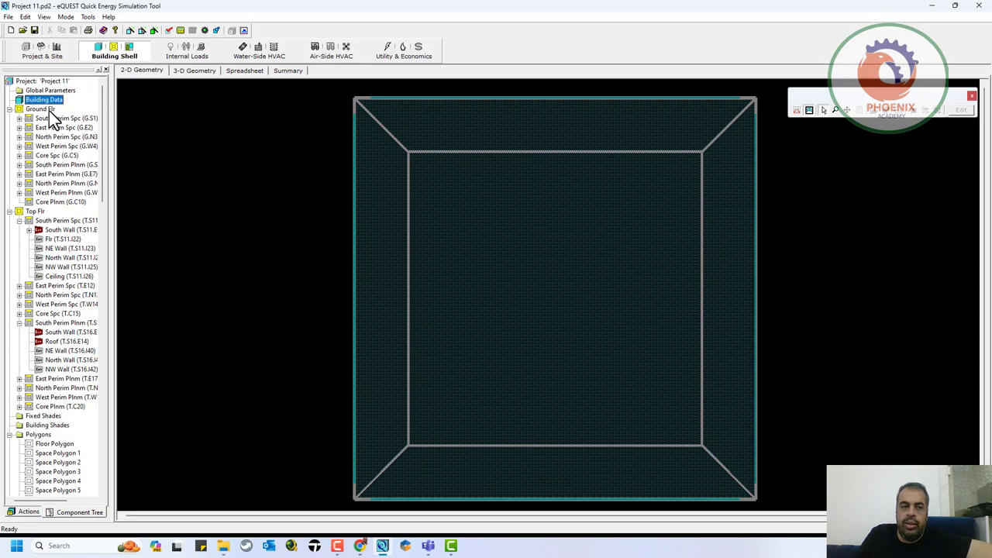
left_click(49, 110)
Open the space properties of South Perim Spc (G.S1) on the ground floor and review its equipment and daylighting settings
right_click(68, 120)
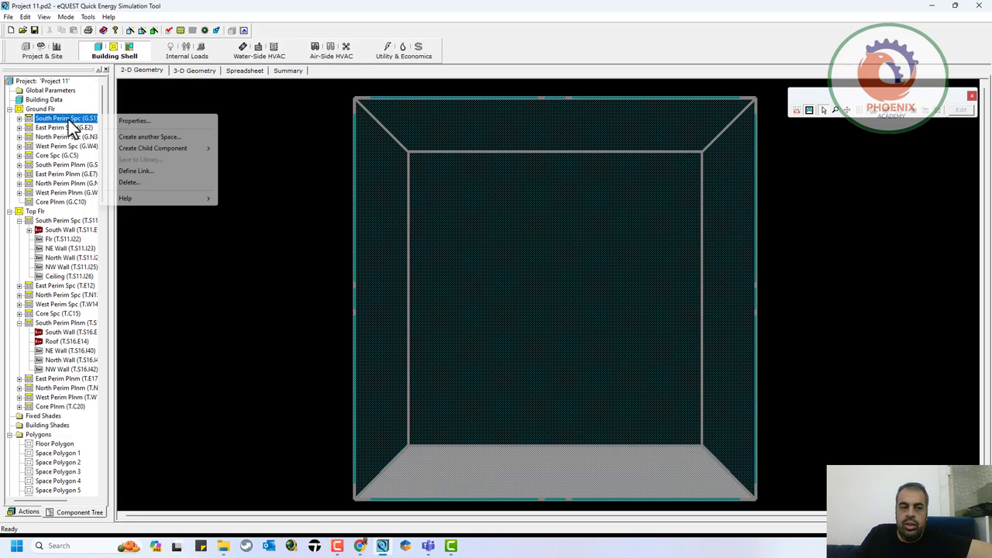
left_click(166, 121)
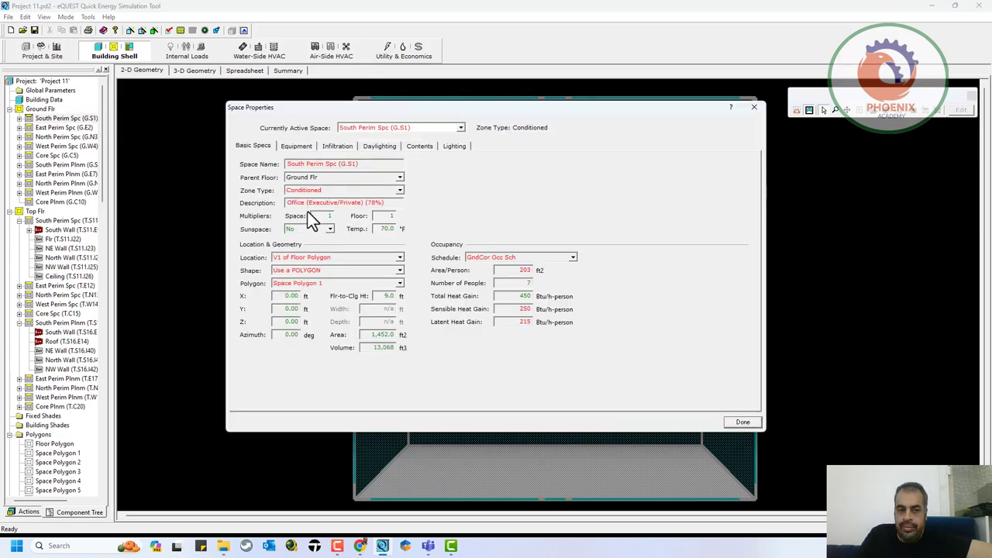
left_click(296, 147)
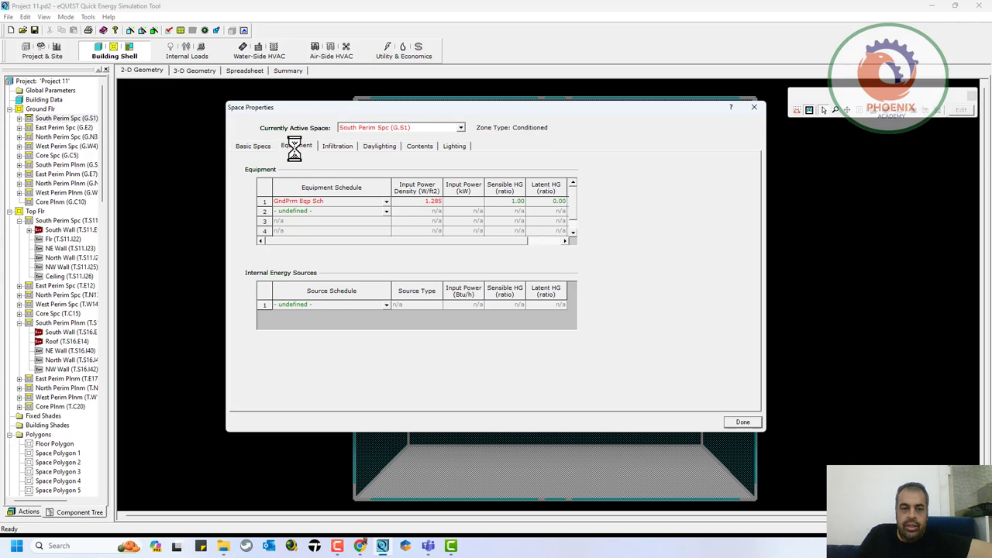
left_click(374, 148)
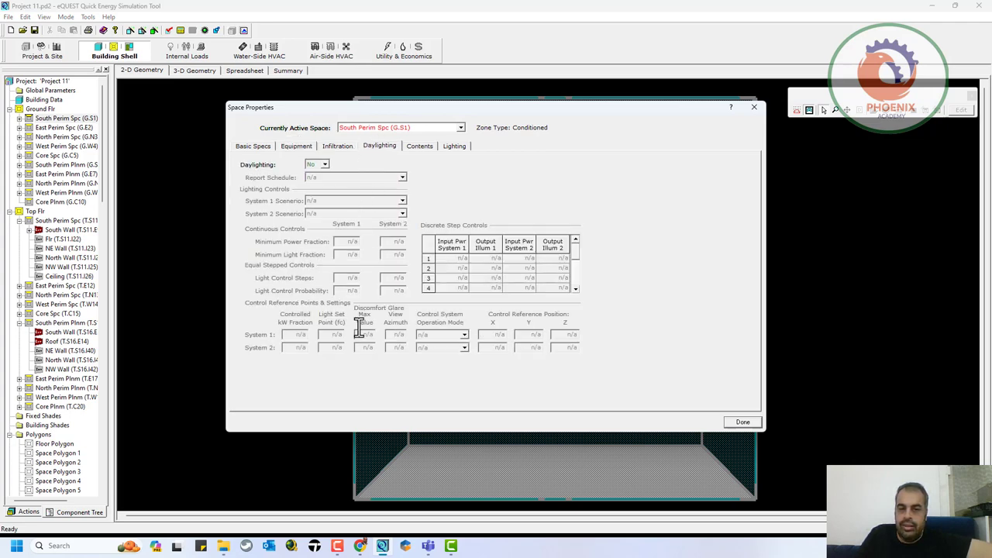
Try to set Daylighting to Yes for the South Perim Spc (G.S1) space
left_click(323, 166)
left_click(324, 181)
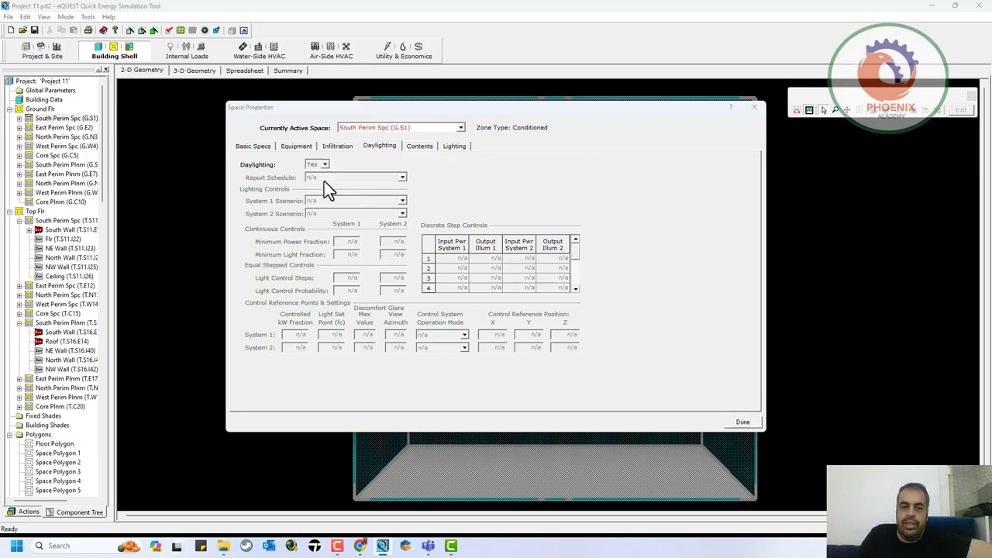
left_click(565, 298)
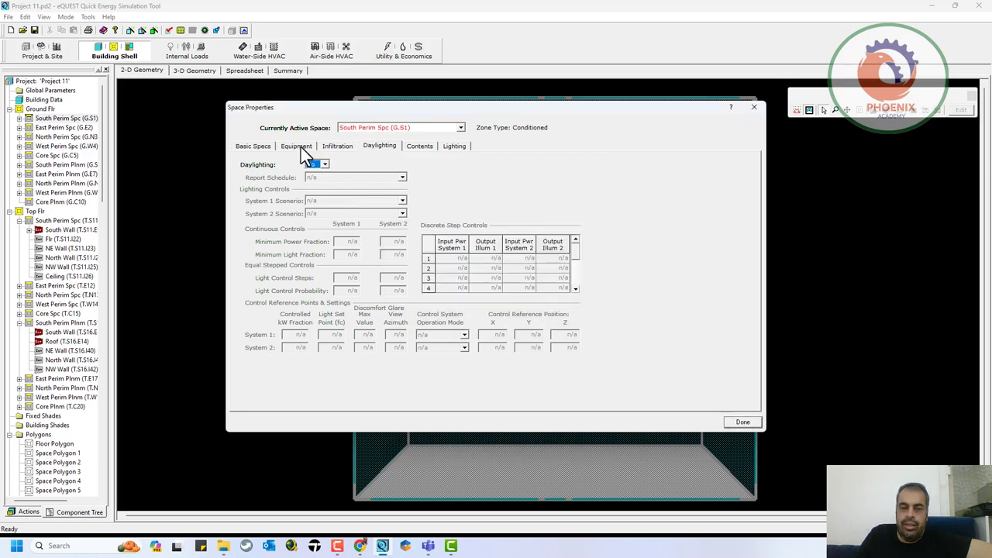
left_click(321, 166)
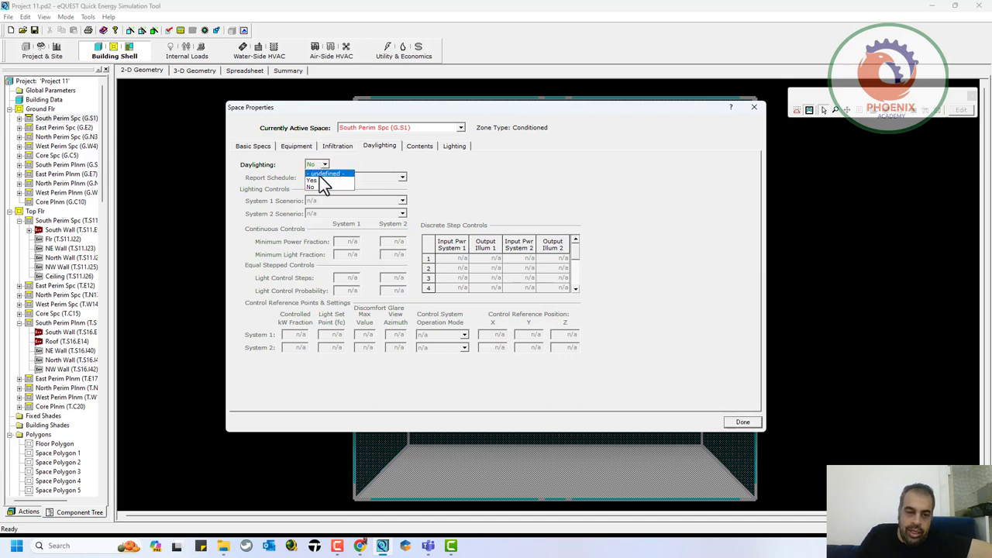
left_click(324, 180)
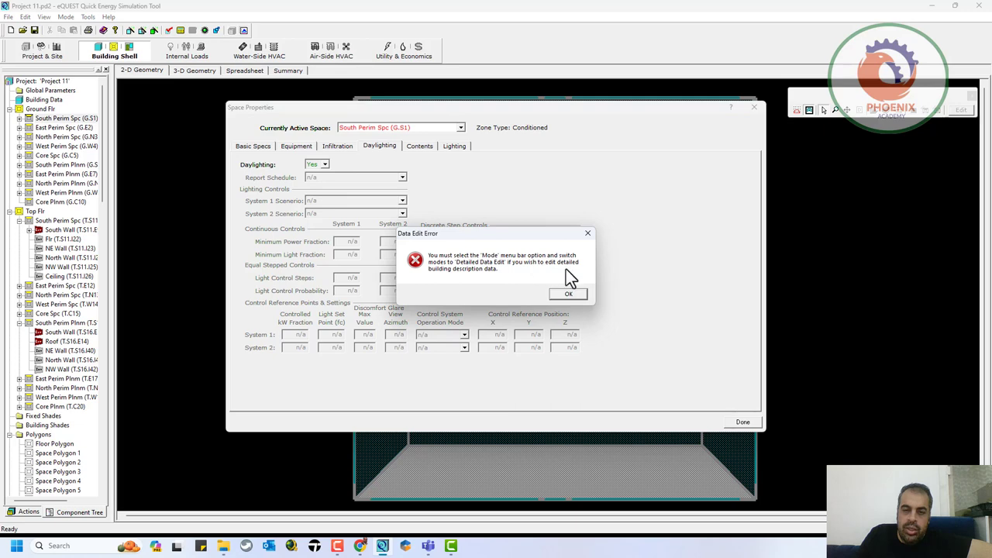
left_click(567, 291)
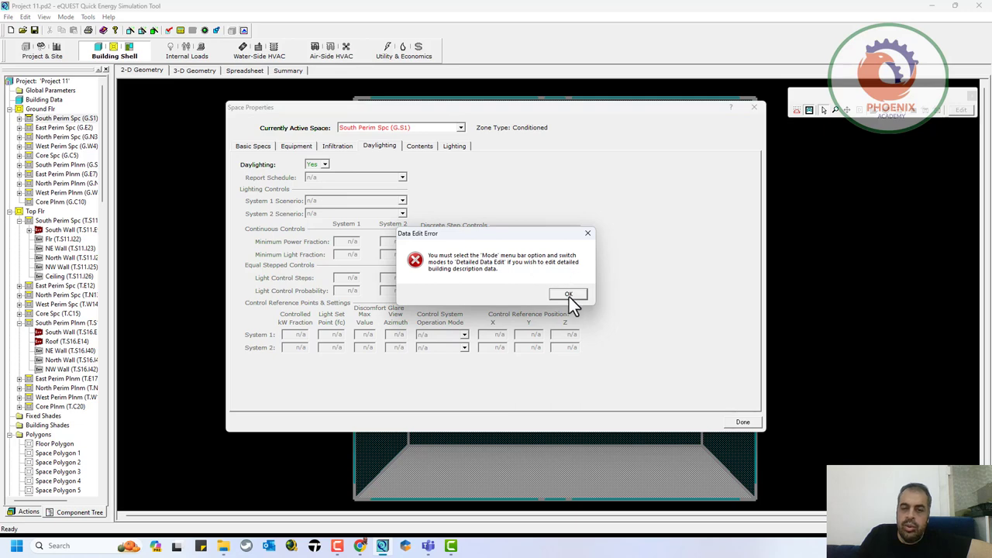
left_click(569, 297)
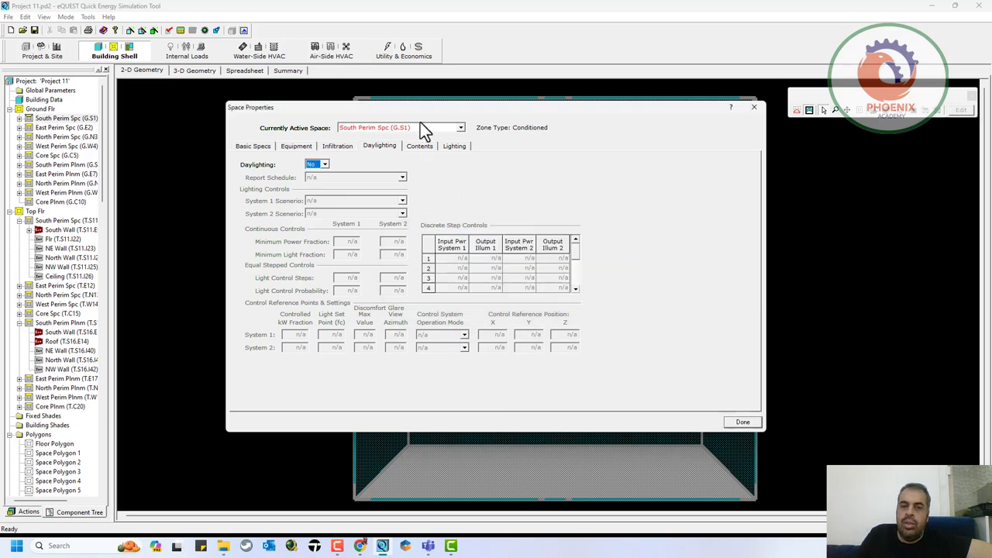
Keep South Perim Spc (G.S1) as the active space and review its contents settings
left_click(420, 125)
left_click(427, 136)
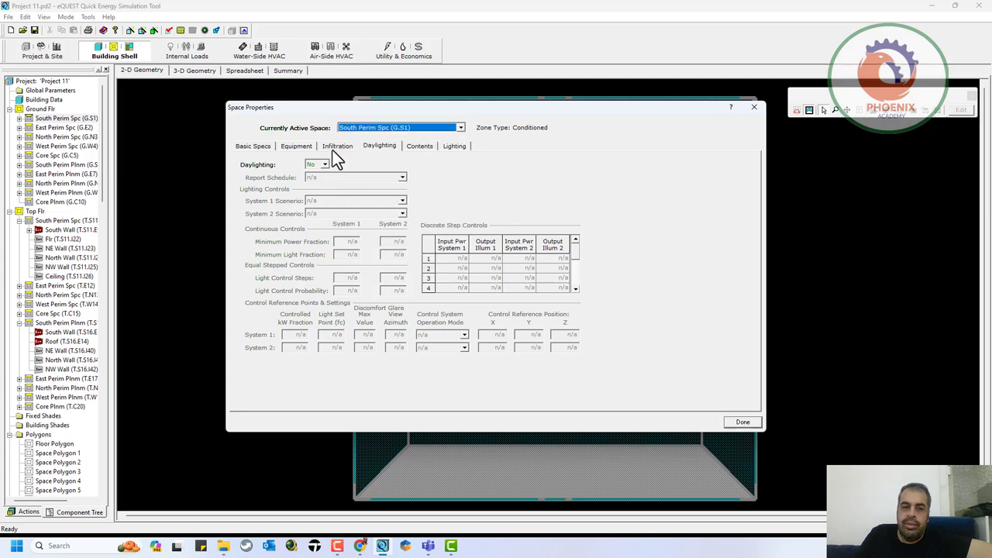
left_click(416, 145)
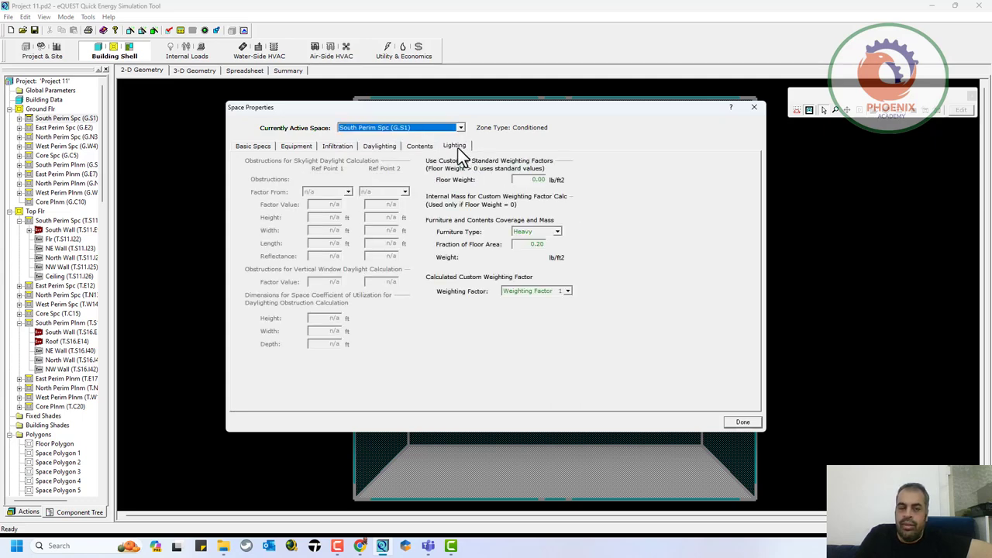
Try to set the Lighting Data Input Method of South Perim Spc (G.S1) to Luminaire Count, and close the space properties
left_click(456, 147)
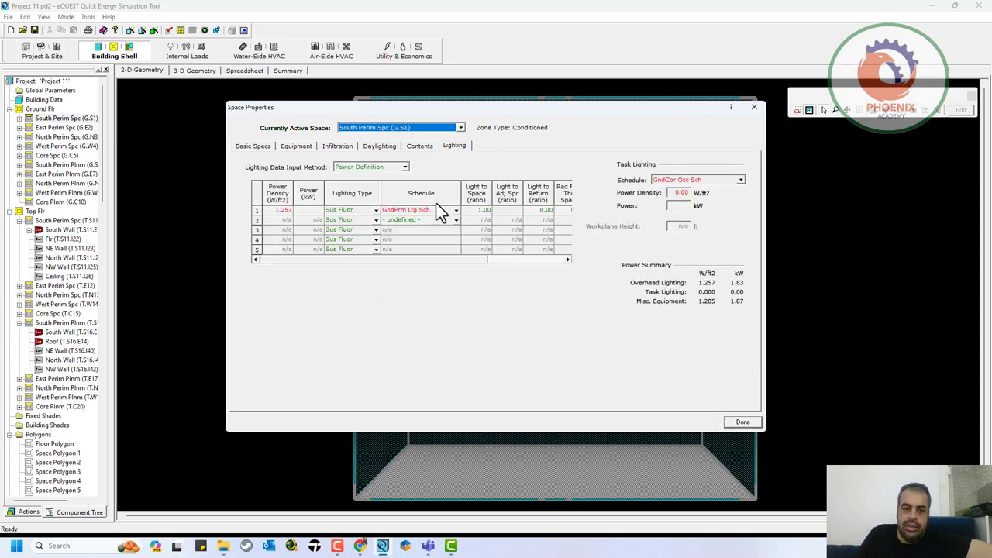
left_click(404, 167)
left_click(379, 192)
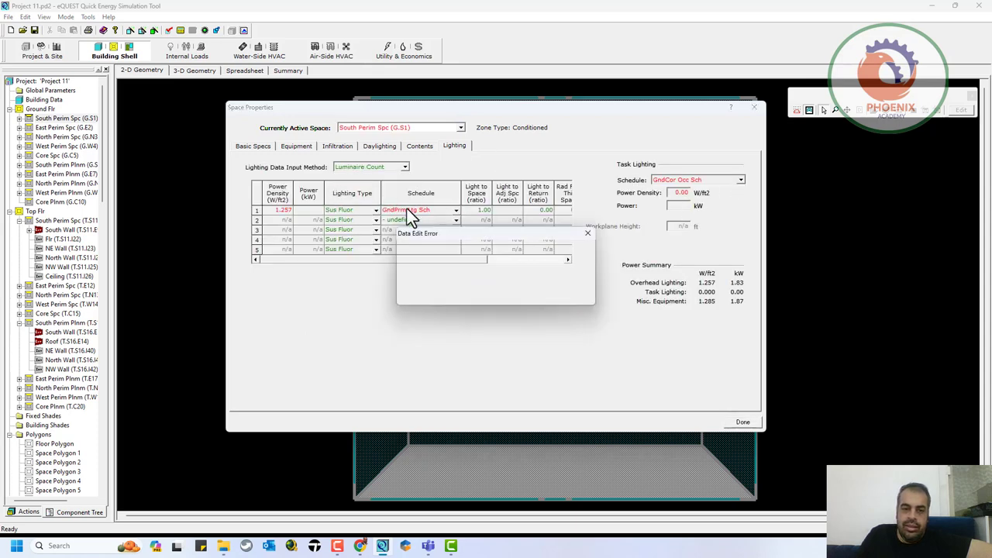
left_click(570, 294)
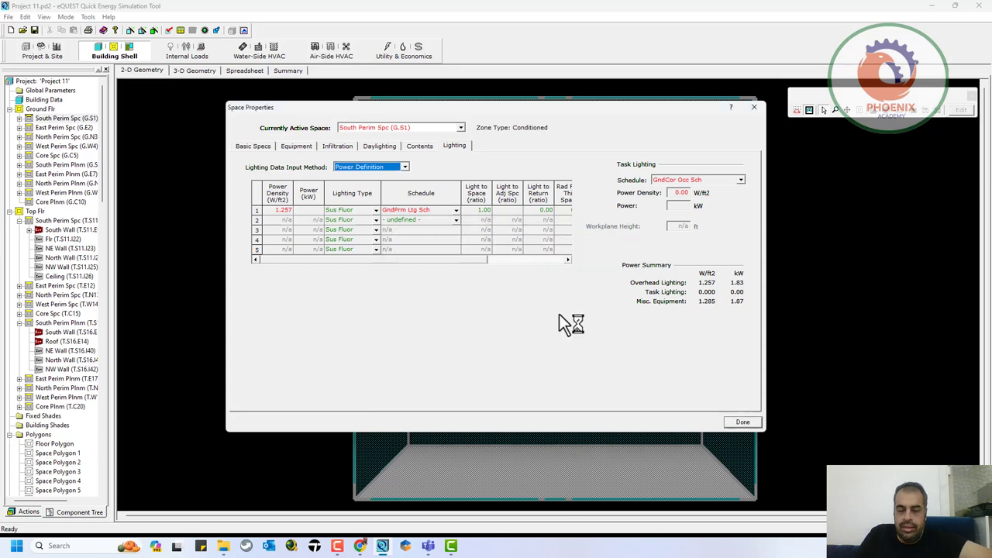
left_click(743, 422)
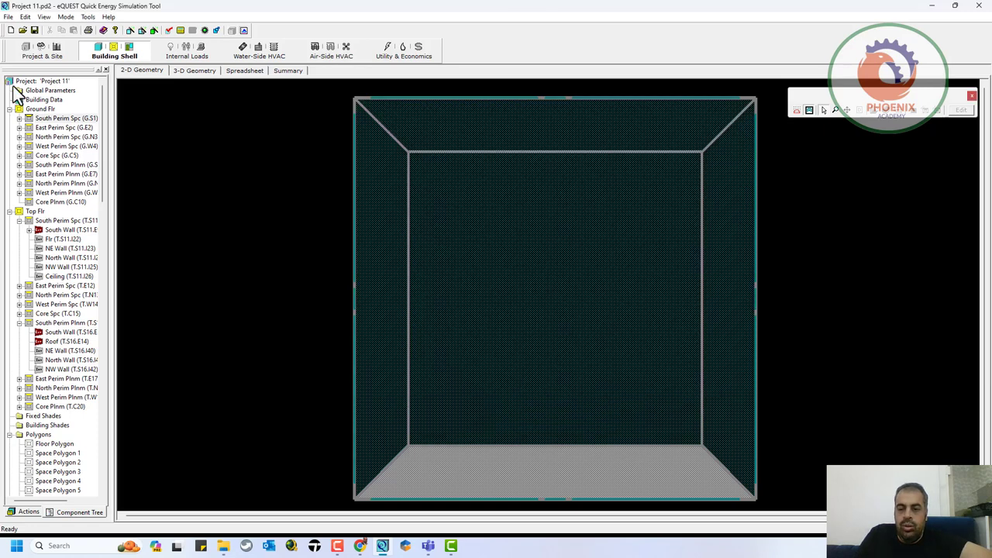
Switch the project to Detailed Data Edit mode and reopen the properties of South Perim Spc (G.S1) on the ground floor
left_click(65, 17)
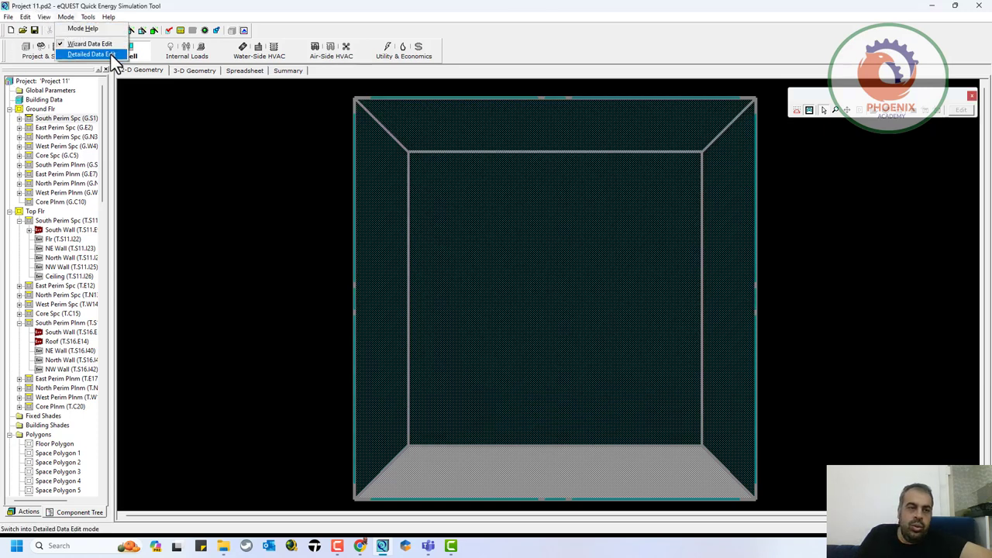
left_click(111, 56)
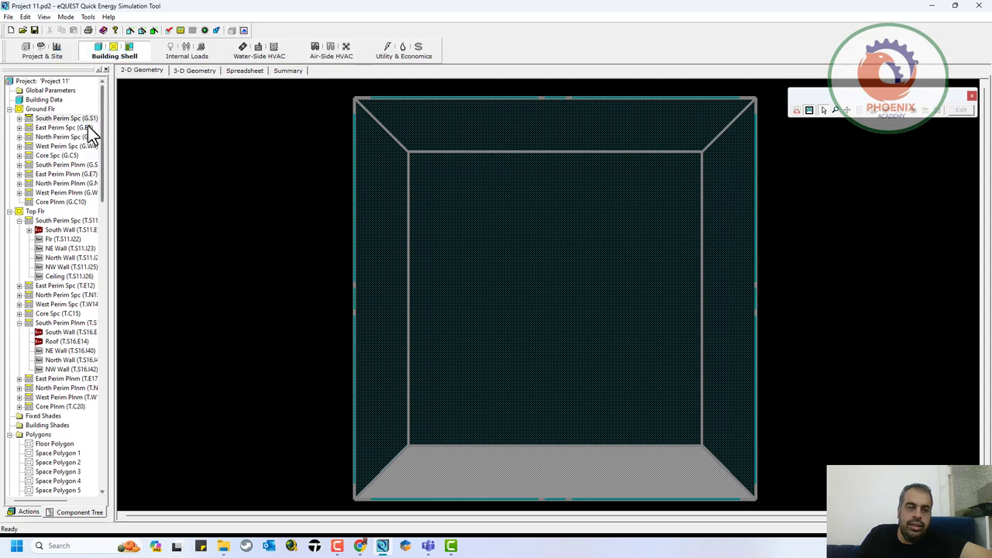
right_click(82, 121)
left_click(172, 121)
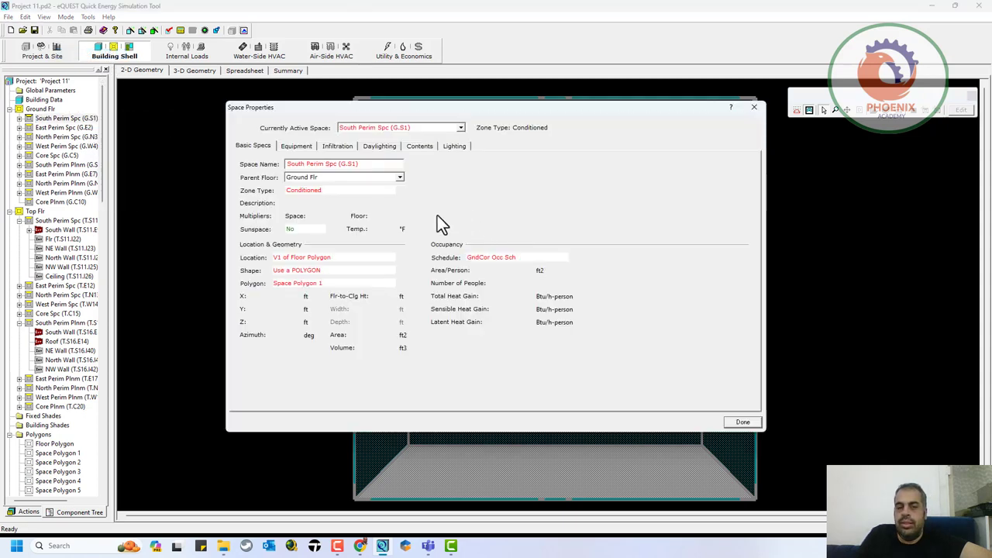
Set Daylighting to Yes for South Perim Spc (G.S1) with reference point 1 at X 0.00 ft and Y 0.00 ft
left_click(376, 145)
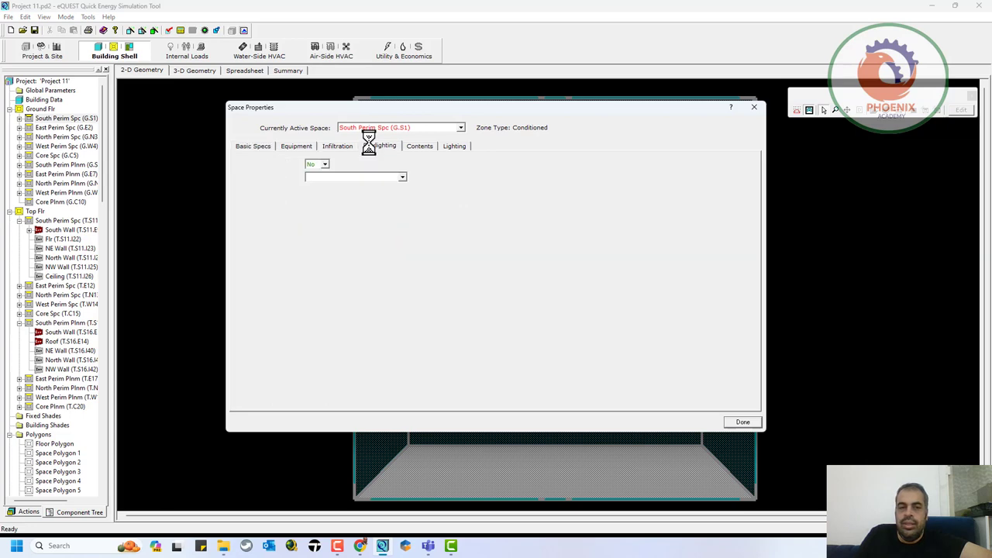
left_click(322, 165)
left_click(328, 188)
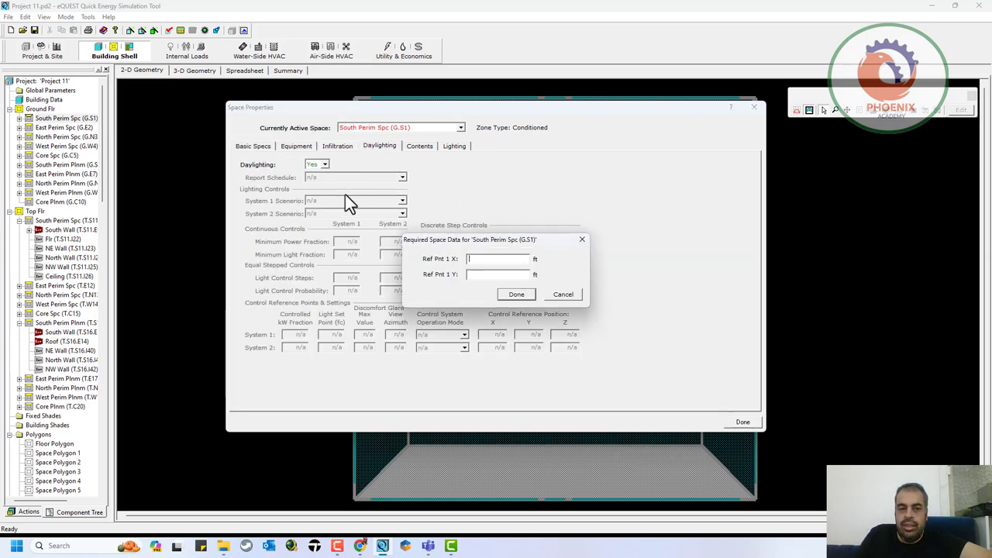
left_click(563, 300)
left_click(531, 315)
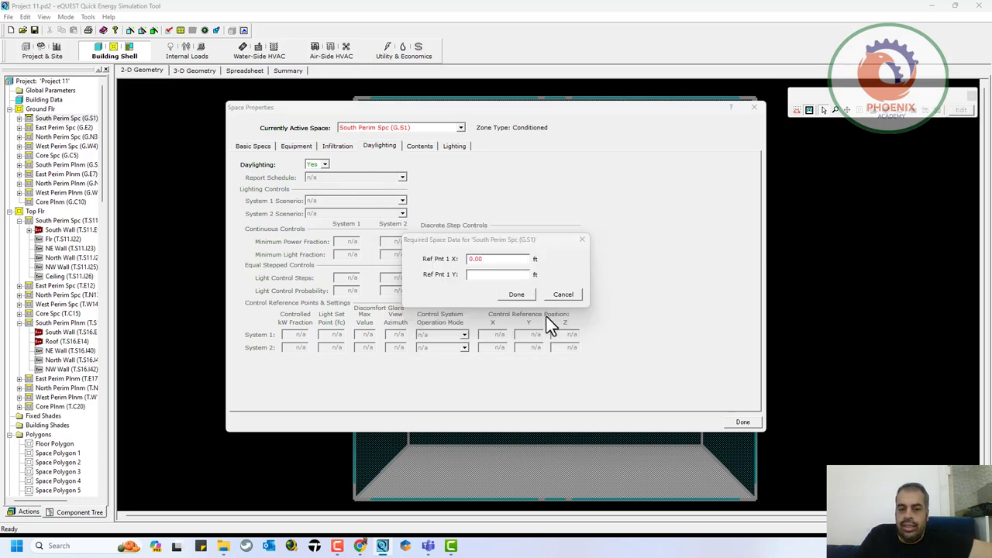
left_click(562, 295)
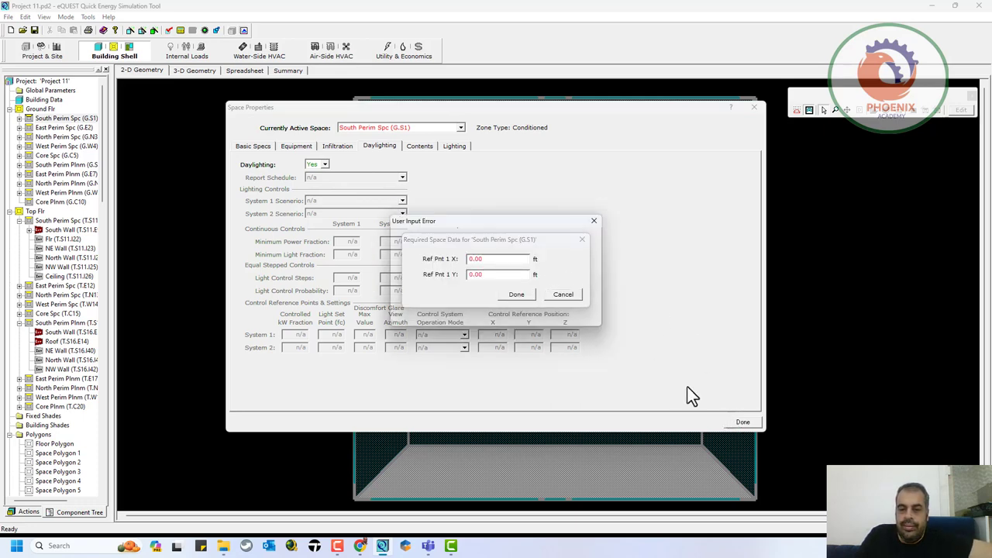
left_click(566, 314)
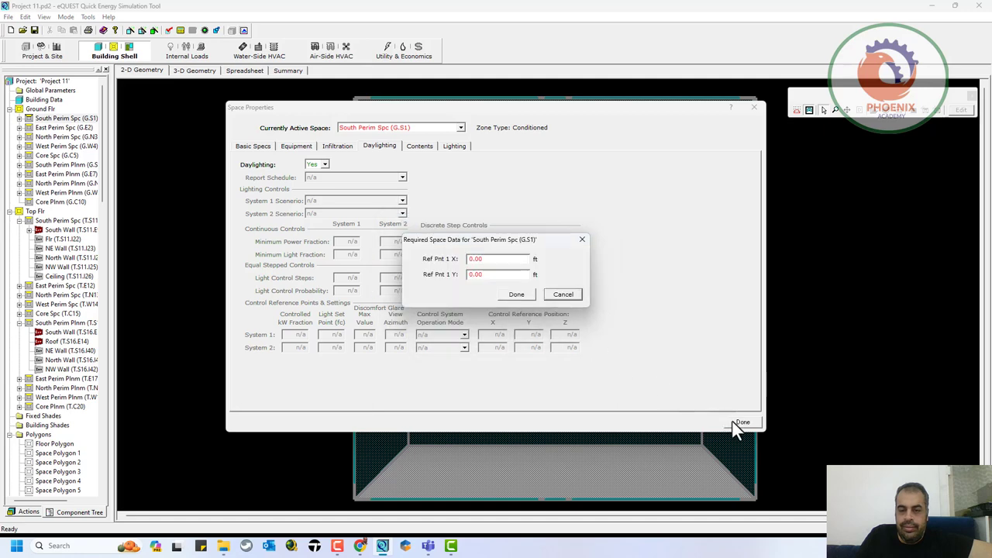
key("Return")
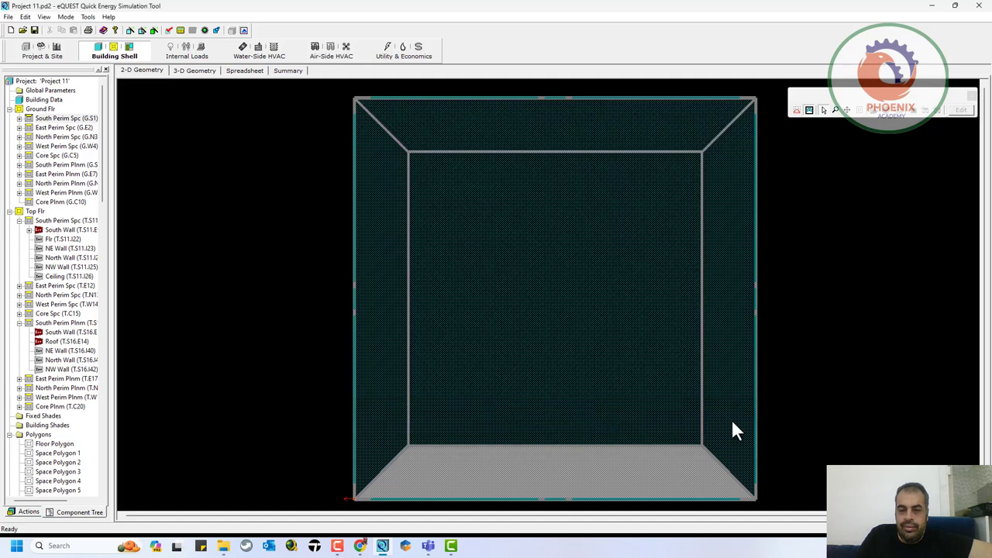
left_click(733, 422)
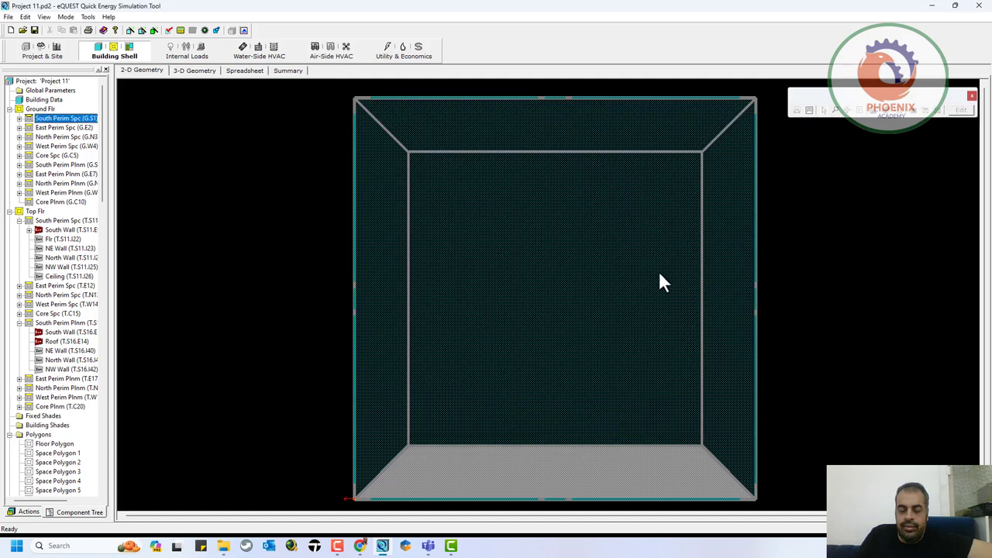
Collapse the Top Flr branch and open the properties of the Plywd 5/8in (PW04) material
left_click(31, 212)
left_click(10, 211)
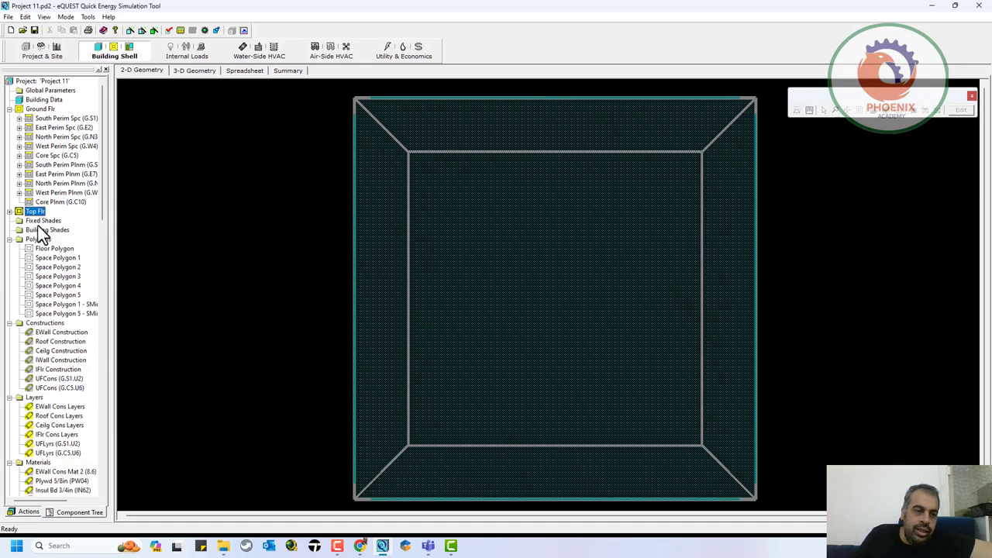
scroll(78, 349, "down", 9)
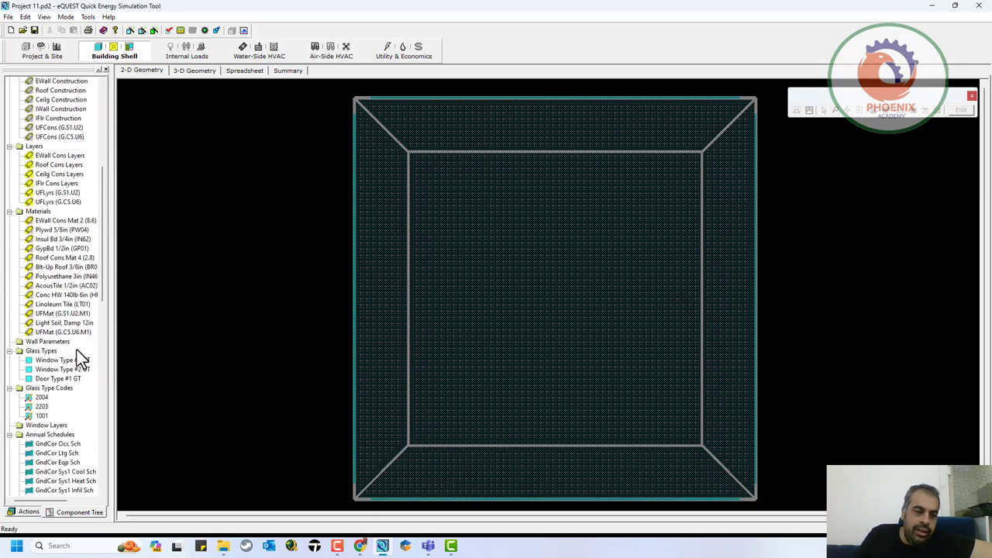
left_click(67, 229)
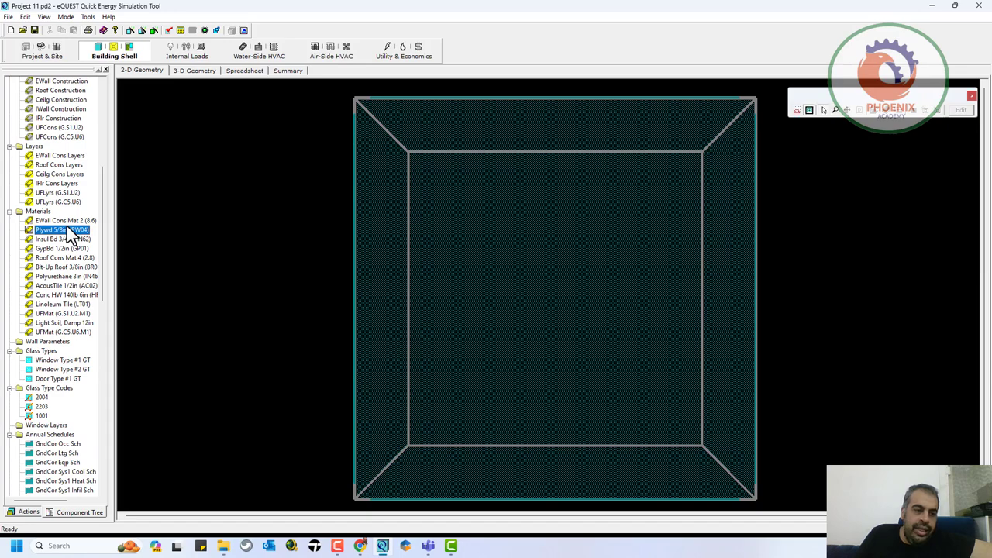
right_click(67, 229)
left_click(124, 233)
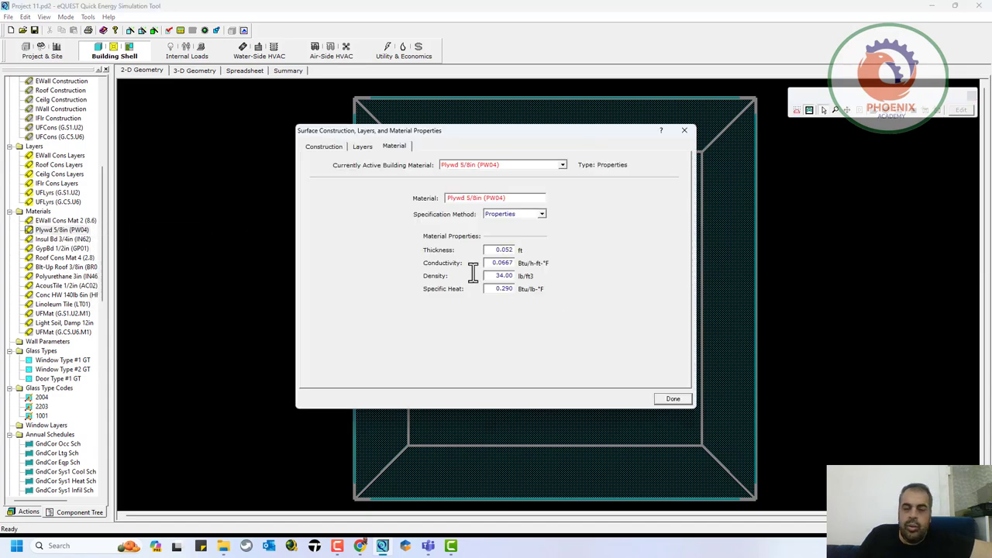
Review the construction parameters and the list of available building materials, keeping Plywd 5/8in (PW04) active, and close the properties
left_click(328, 149)
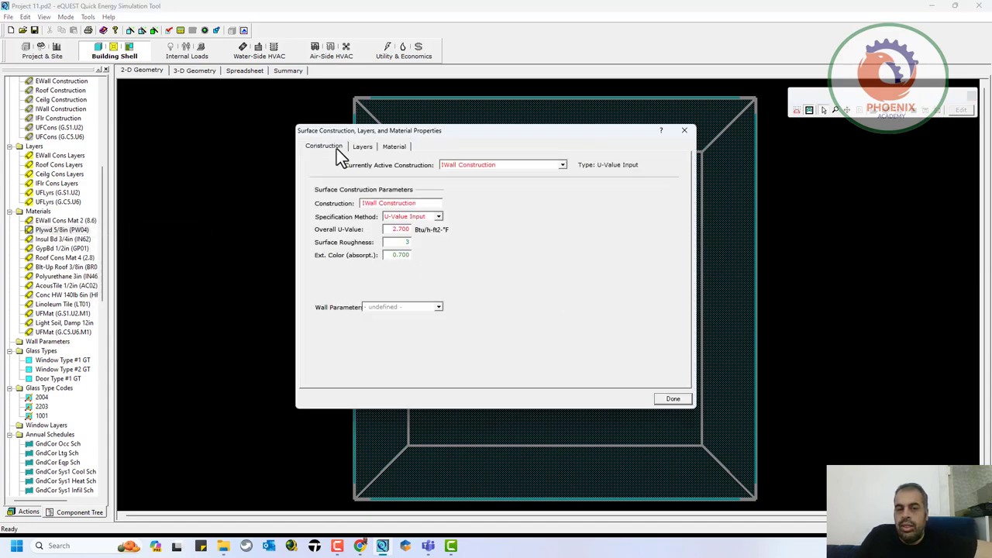
left_click(395, 148)
left_click(562, 165)
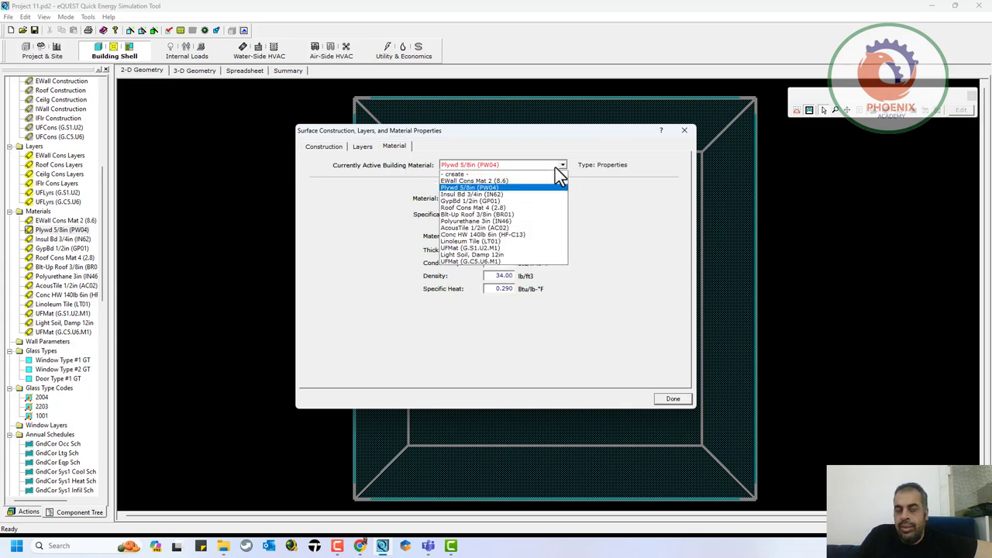
left_click(556, 168)
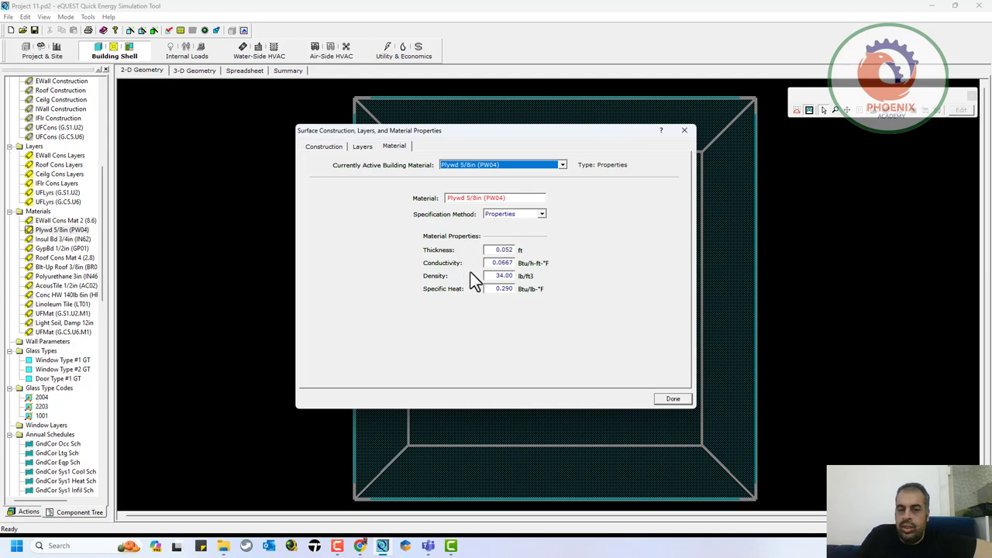
left_click(683, 131)
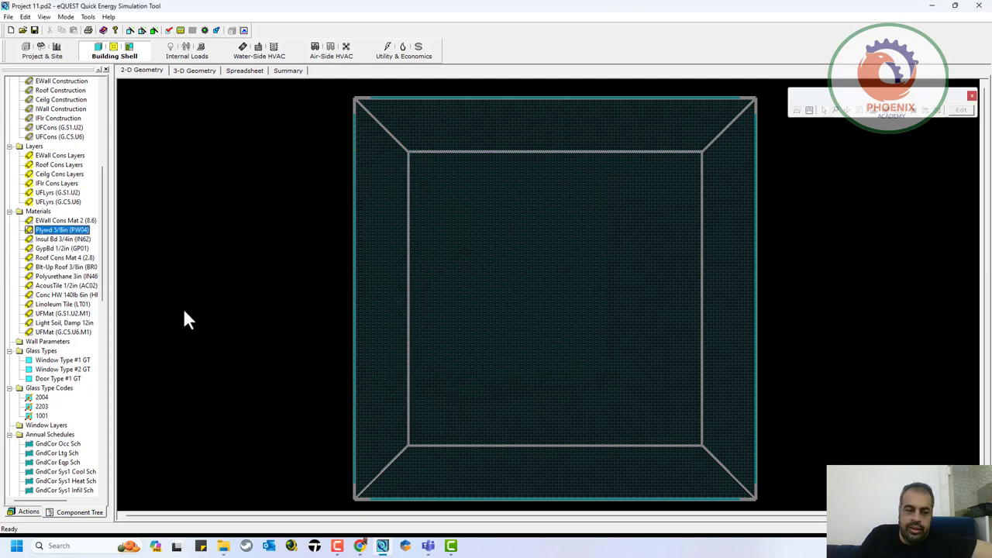
Open the annual schedule GndCor Occ Sch and review its week and day schedule assignments
scroll(75, 371, "down", 3)
scroll(75, 369, "down", 5)
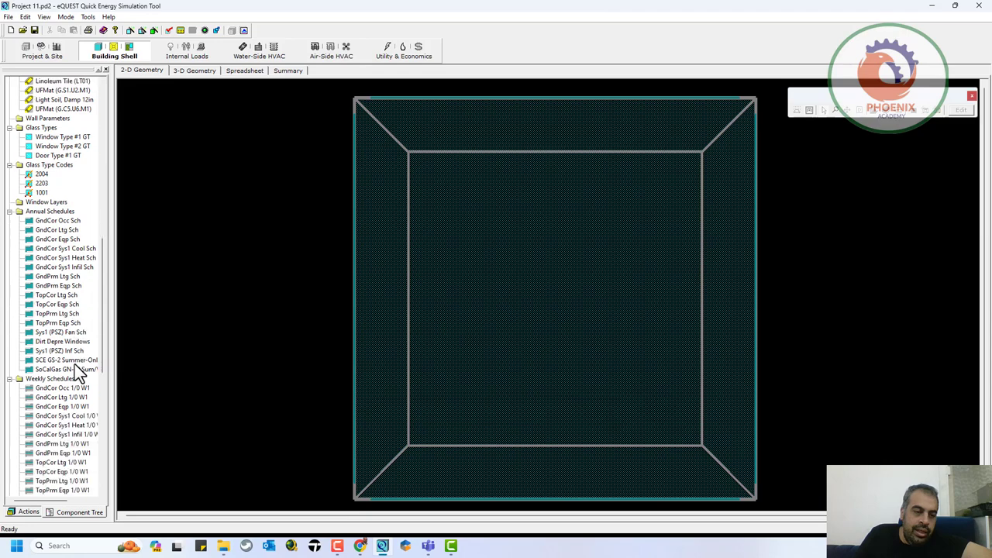
left_click(71, 222)
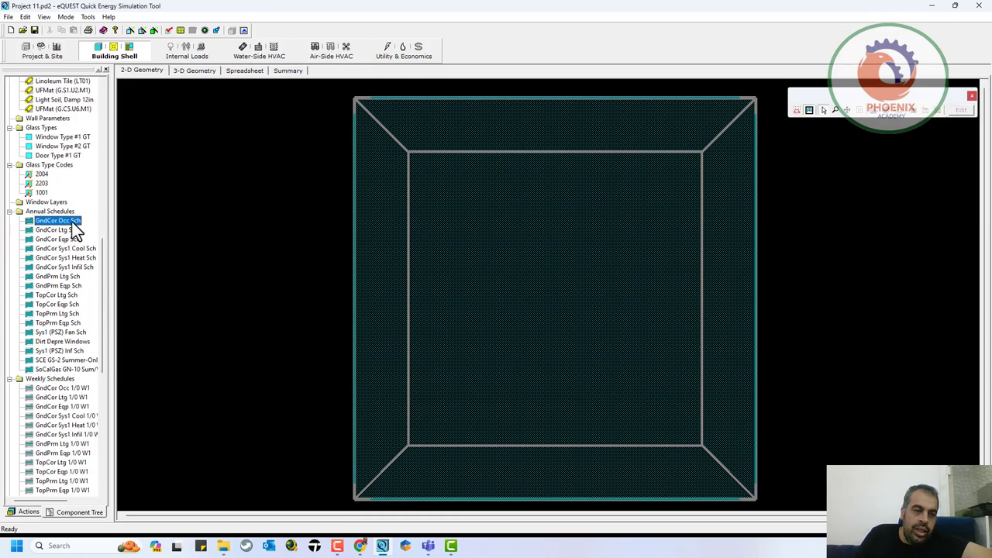
right_click(102, 224)
left_click(103, 226)
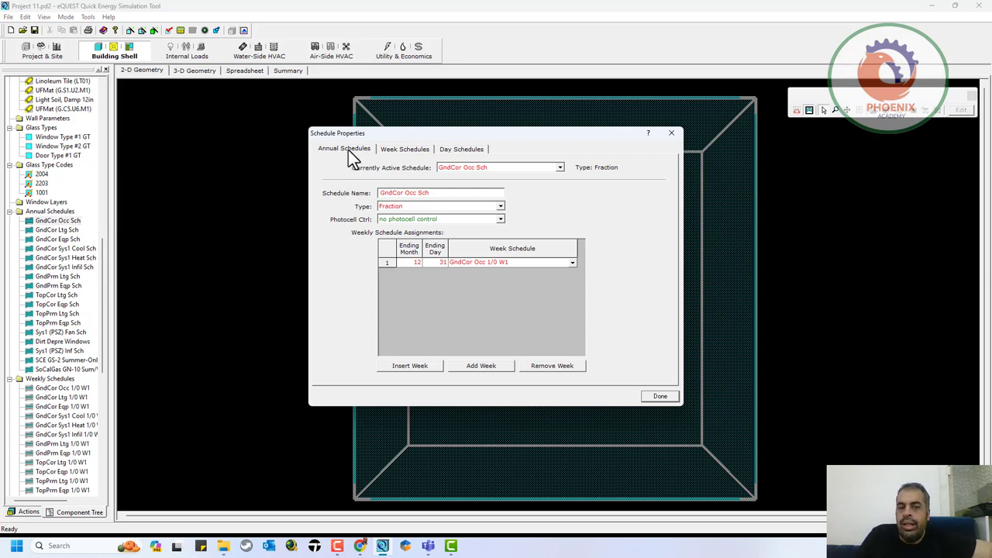
left_click(413, 150)
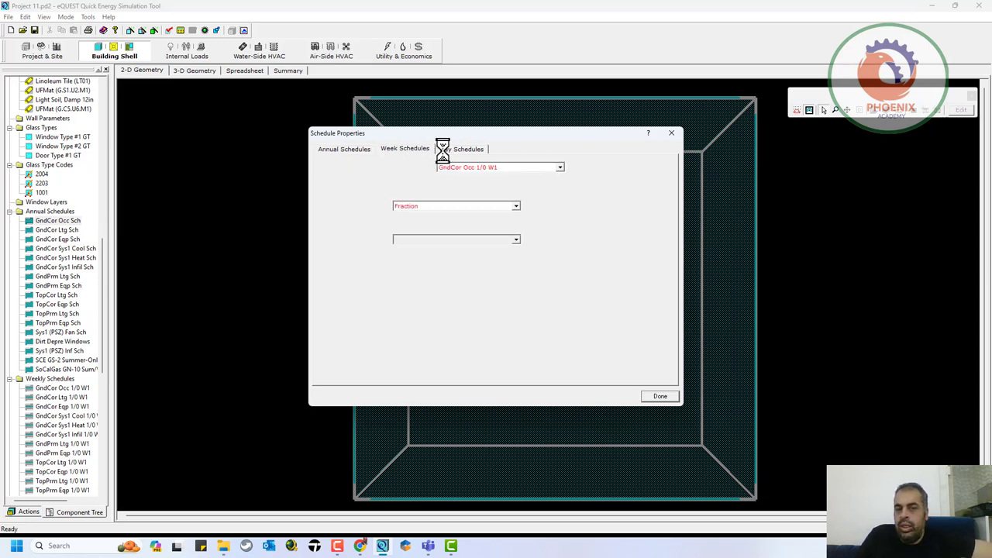
left_click(465, 149)
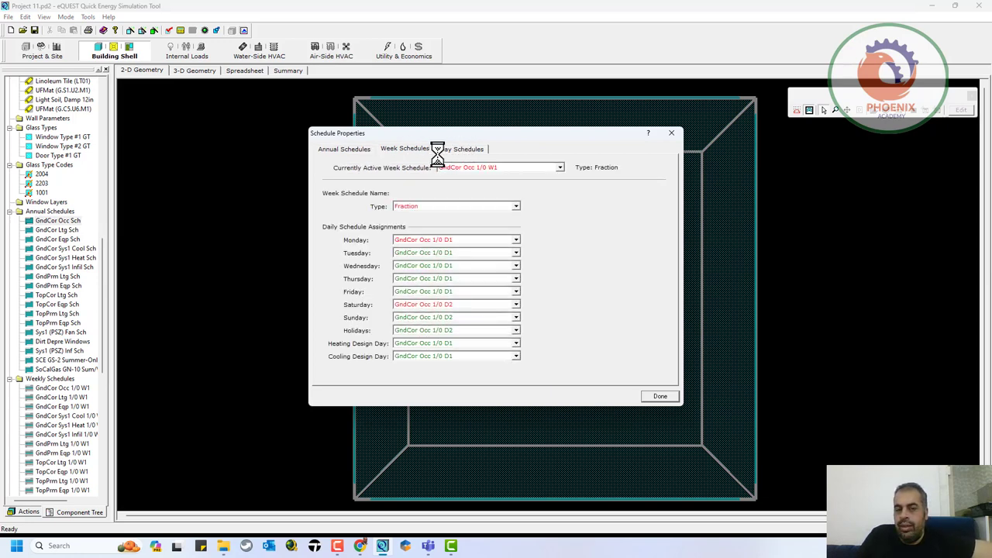
left_click(411, 151)
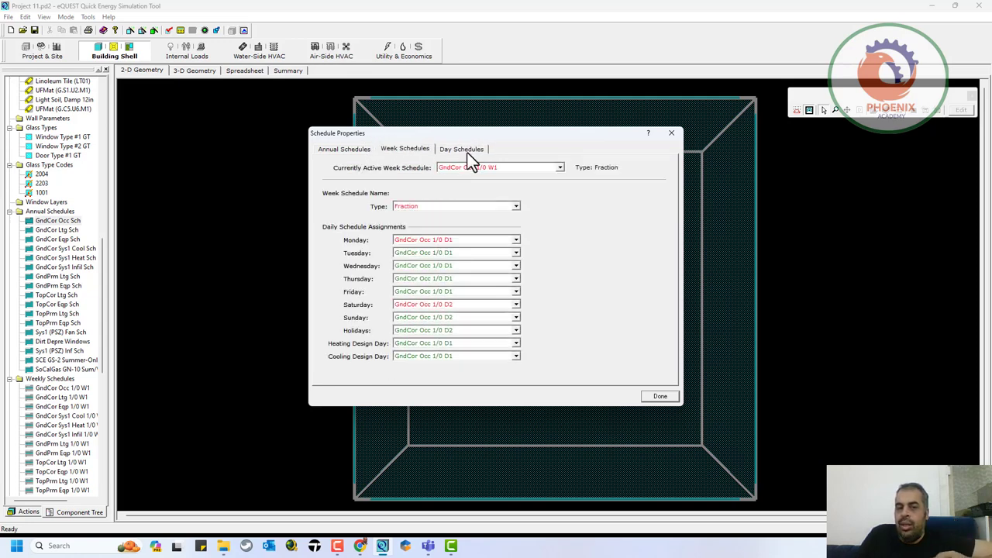
Make GndCor Ltg 1/0 W1 the active week schedule and display the day schedule GndCor Ltg 1/0 D1
left_click(523, 166)
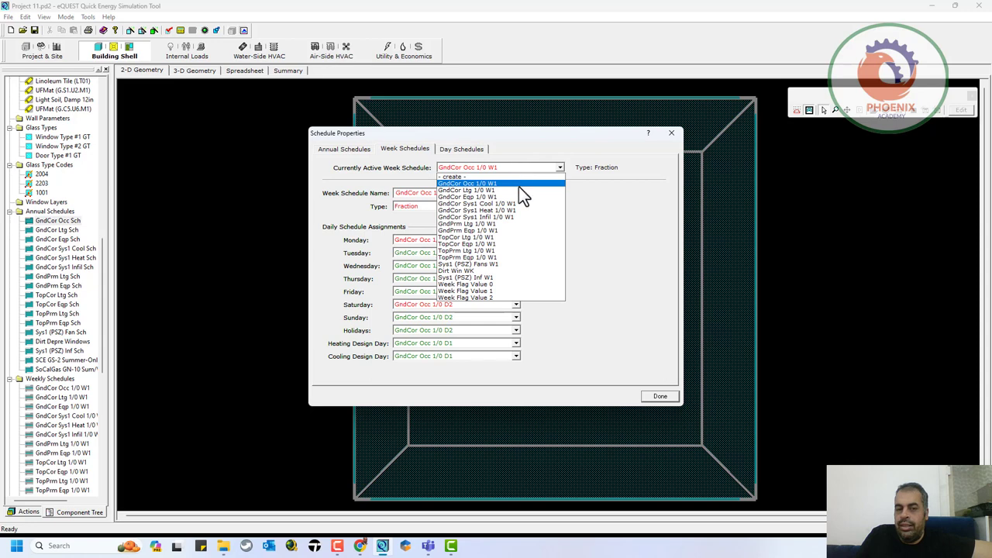
left_click(518, 190)
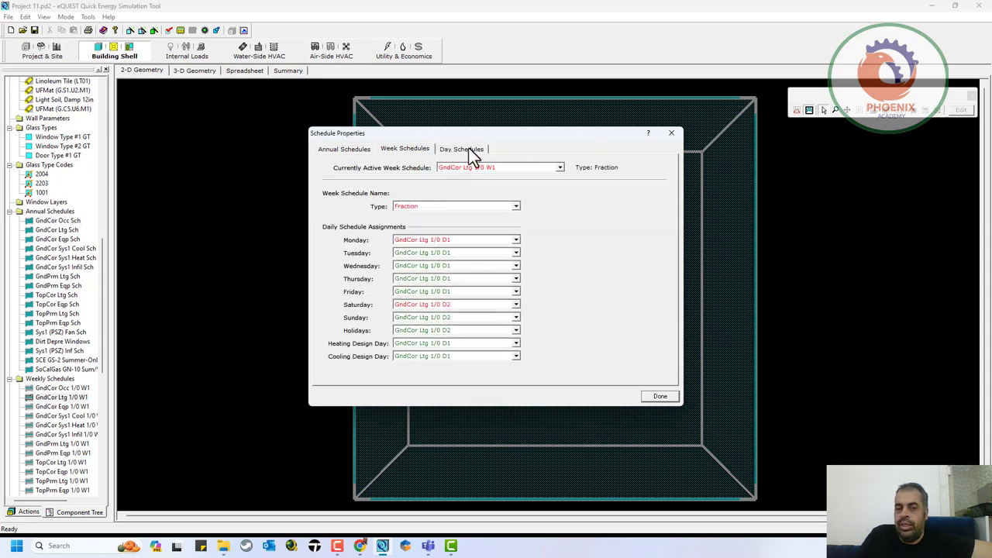
left_click(469, 148)
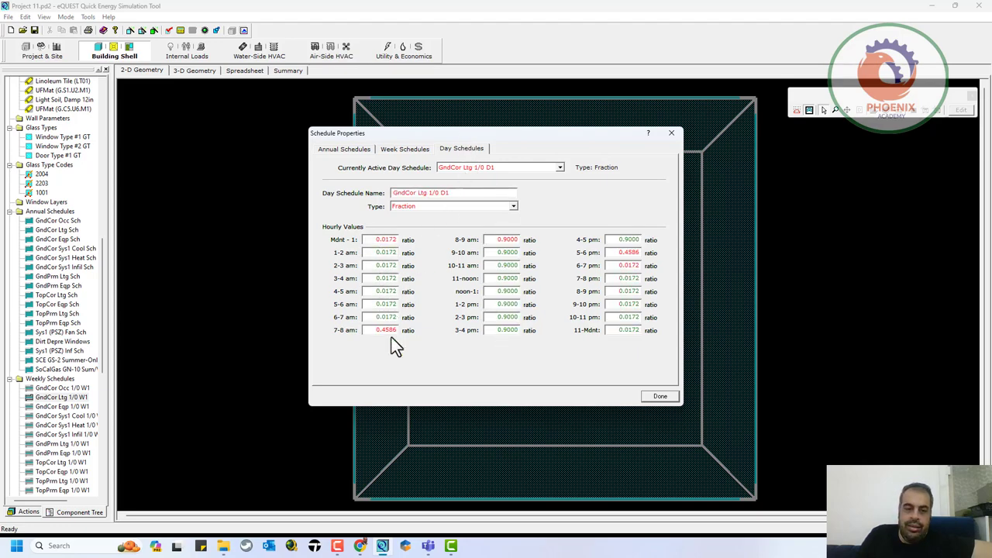
Set the 1-2 am hourly value of the GndCor Ltg 1/0 D1 day schedule to 0.1172
left_click(385, 254)
left_click(385, 255)
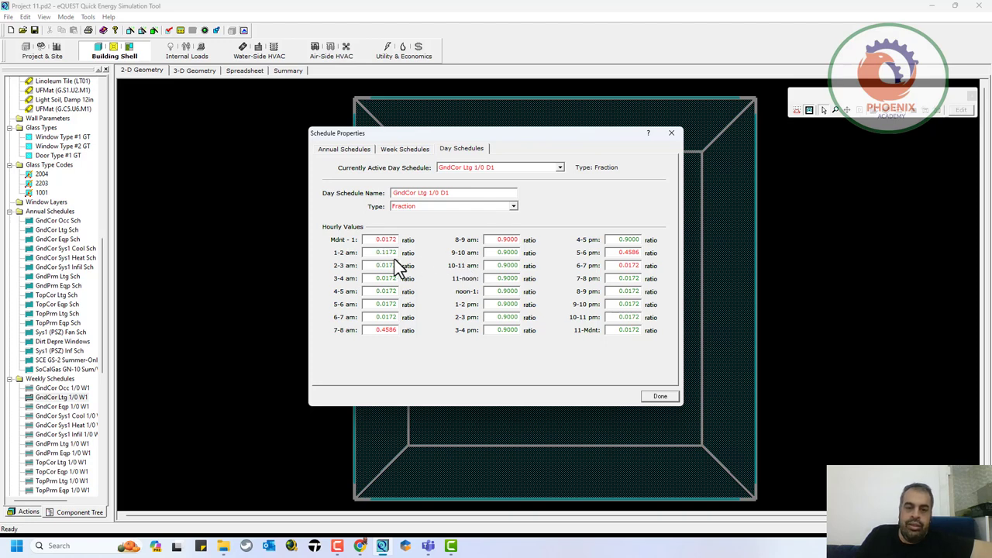
key("BackSpace")
type("1")
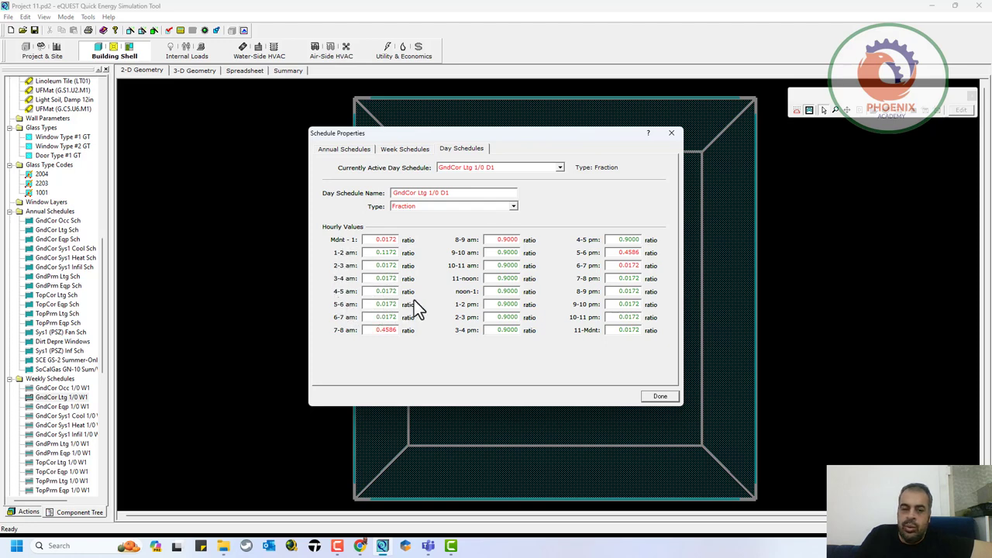
Return to the week schedules and check the Cooling Design Day assignment of GndCor Occ 1/0 W1
key("ctrl+shift+Tab")
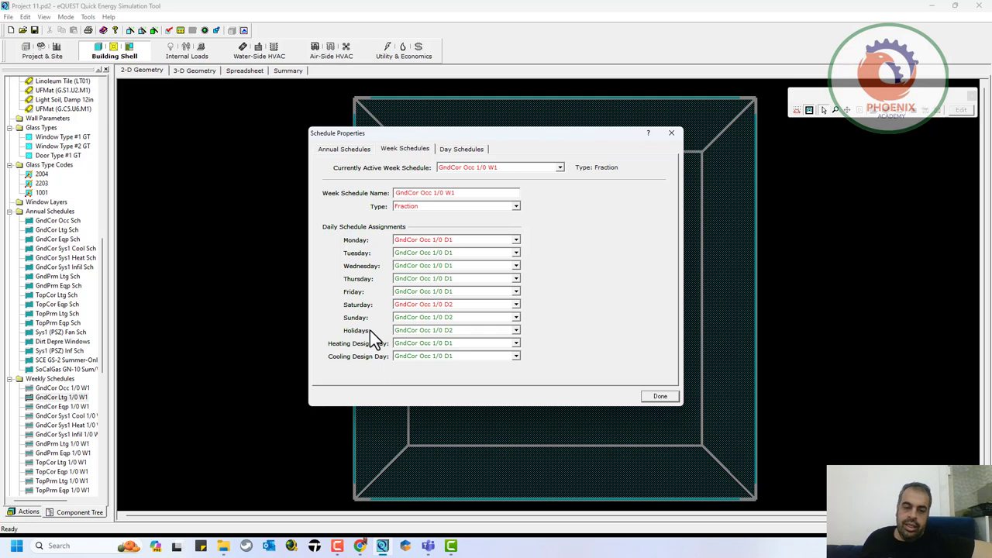
left_click(500, 358)
left_click(500, 356)
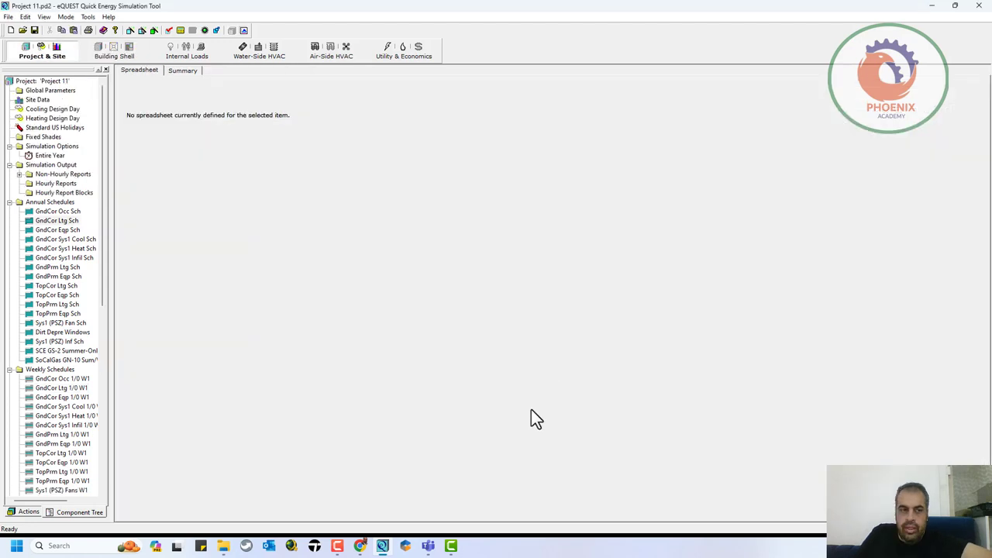
Look through the Building Shell and Internal Loads views, ending on the Water-Side HVAC plant equipment diagram
left_click(110, 50)
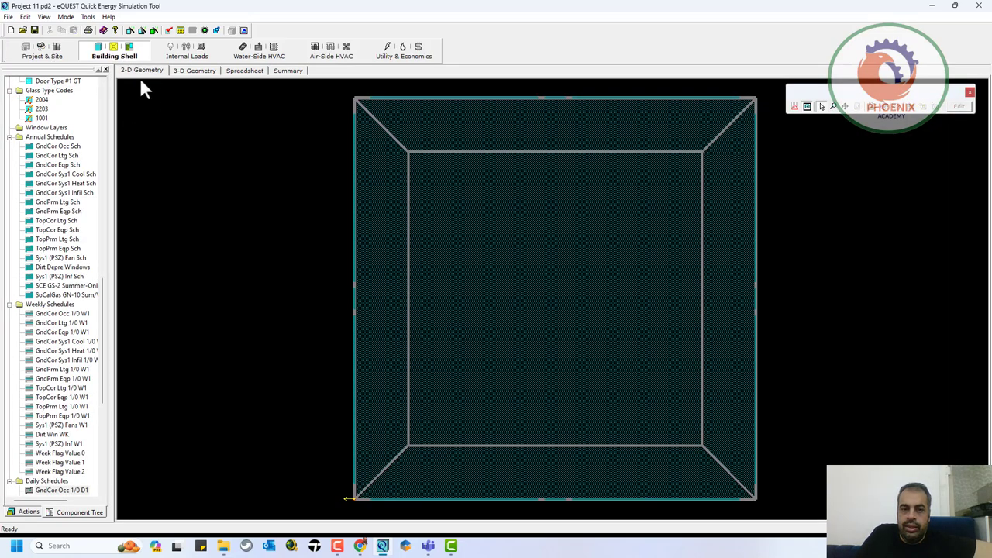
left_click(186, 54)
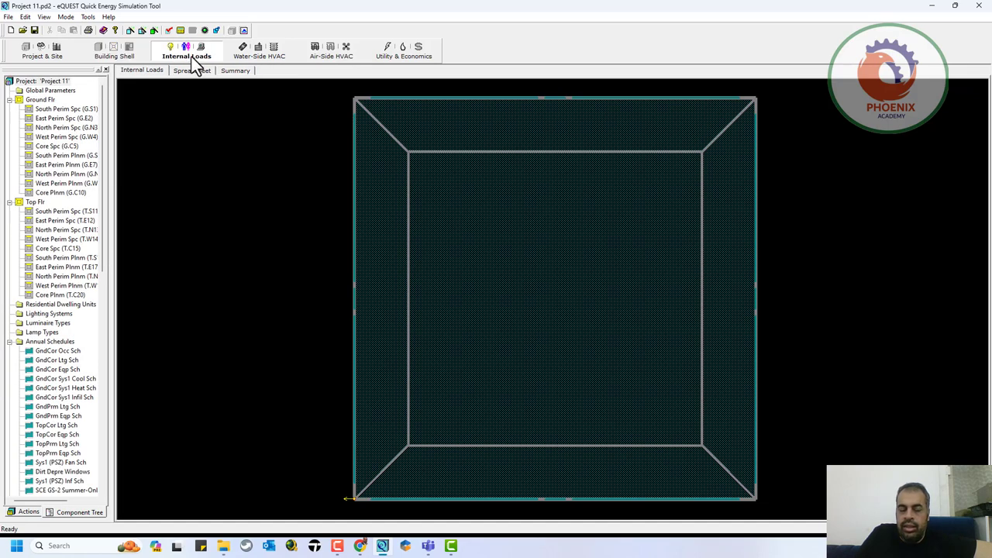
left_click(263, 55)
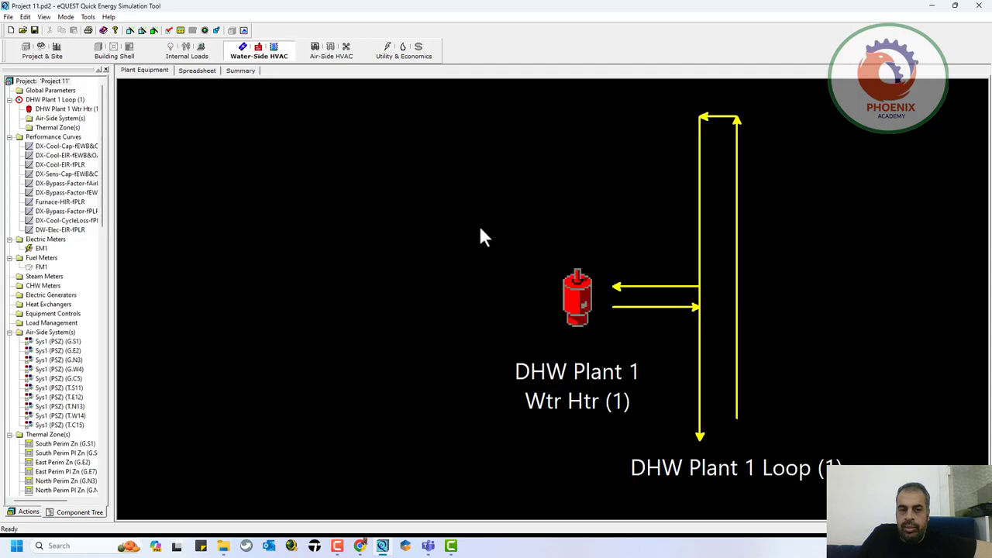
Open the properties of the DHW Plant 1 Wtr Htr (1) water heater, review its basic specifications and close them
left_click(584, 295)
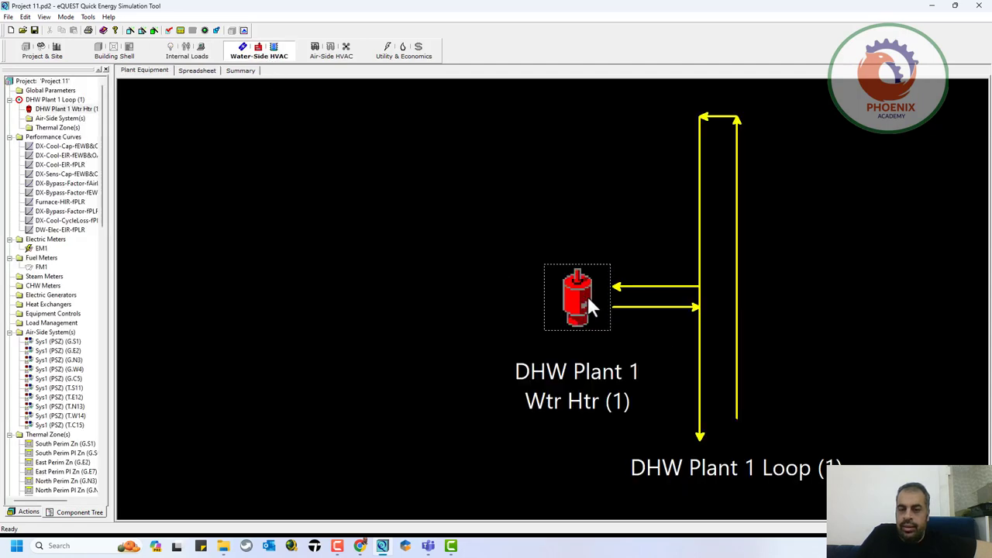
right_click(588, 296)
mouse_move(558, 301)
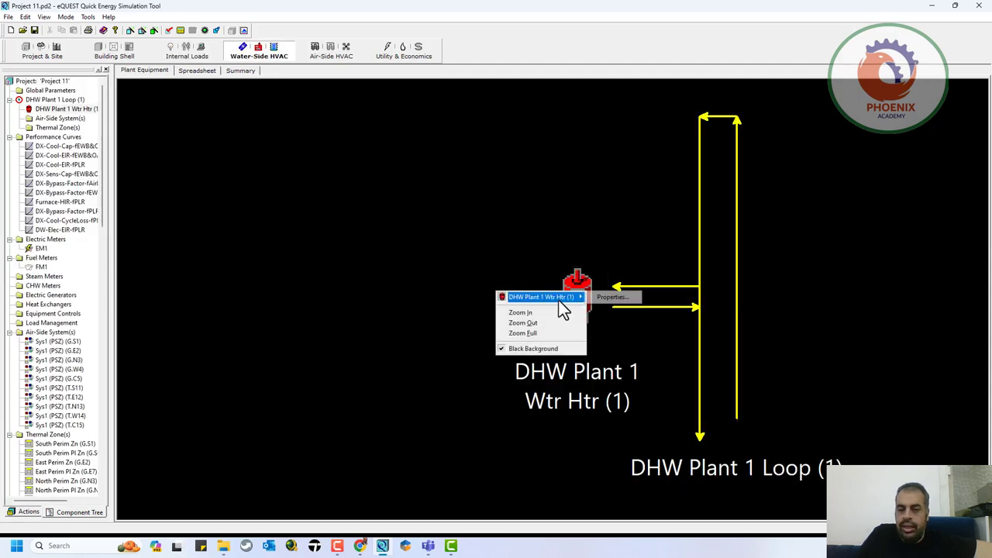
left_click(614, 297)
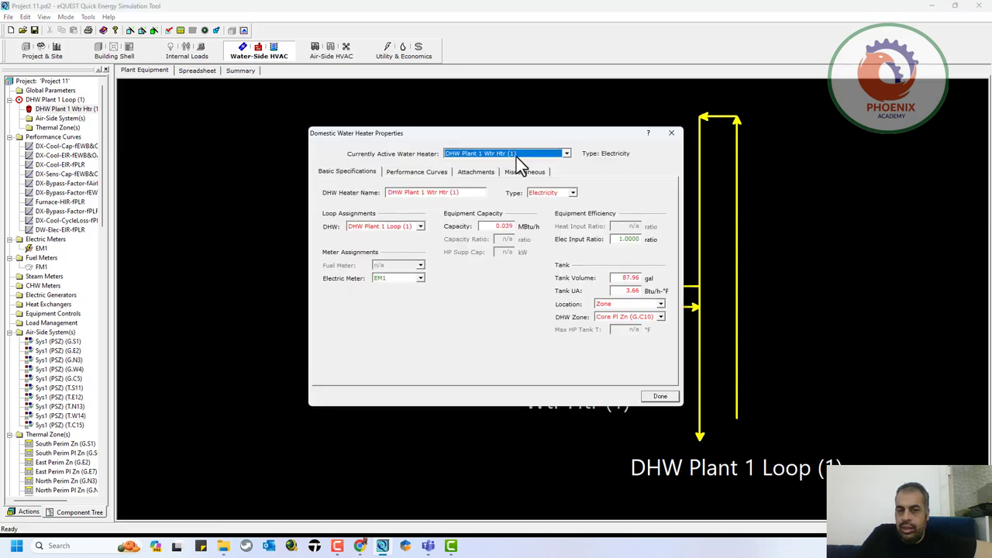
left_click(516, 157)
left_click(516, 157)
left_click(658, 396)
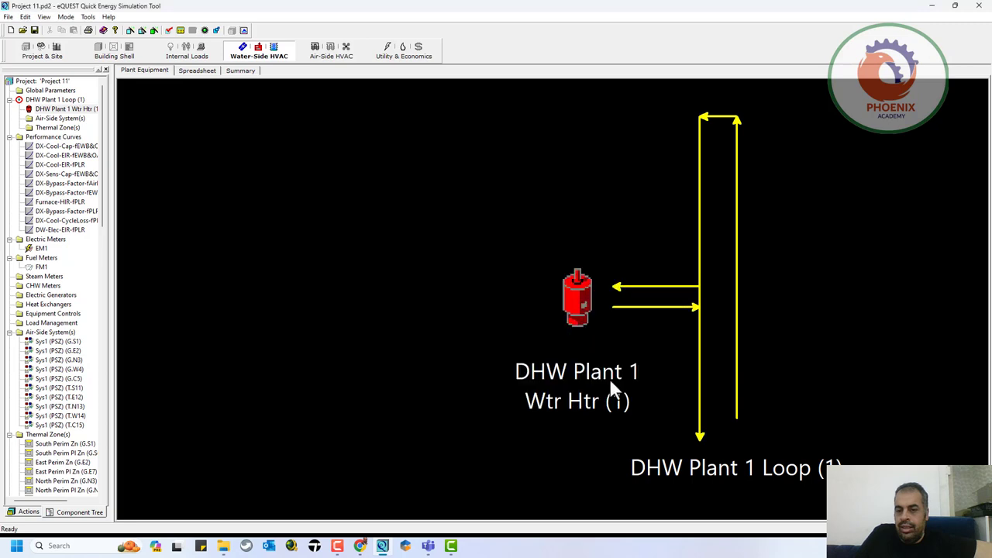
In the Air-Side HVAC system, assign East Perim Zn (G.E2) and West Perim Zn (G.W4) to Sys1 (PSZ) (G.S1), and toggle the zone displays
left_click(333, 54)
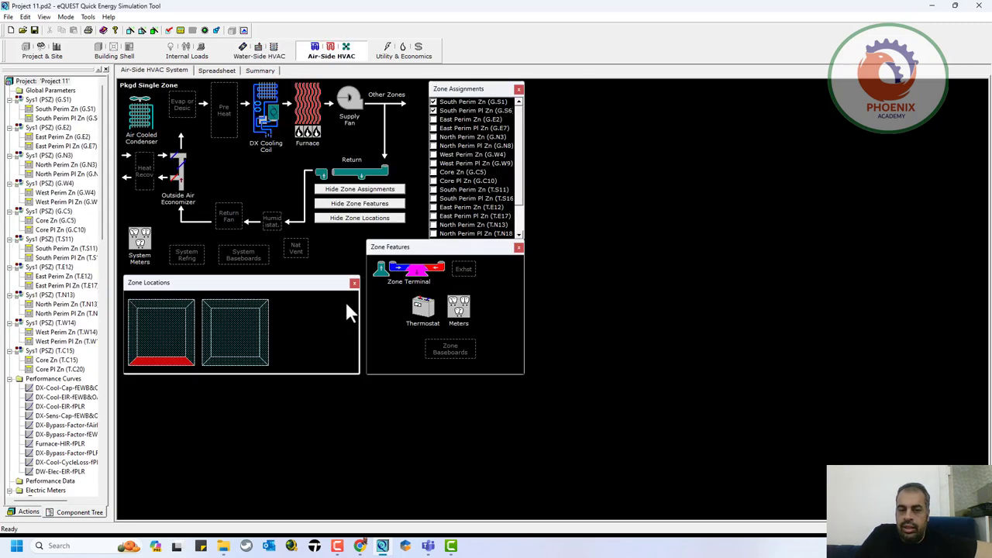
left_click(433, 120)
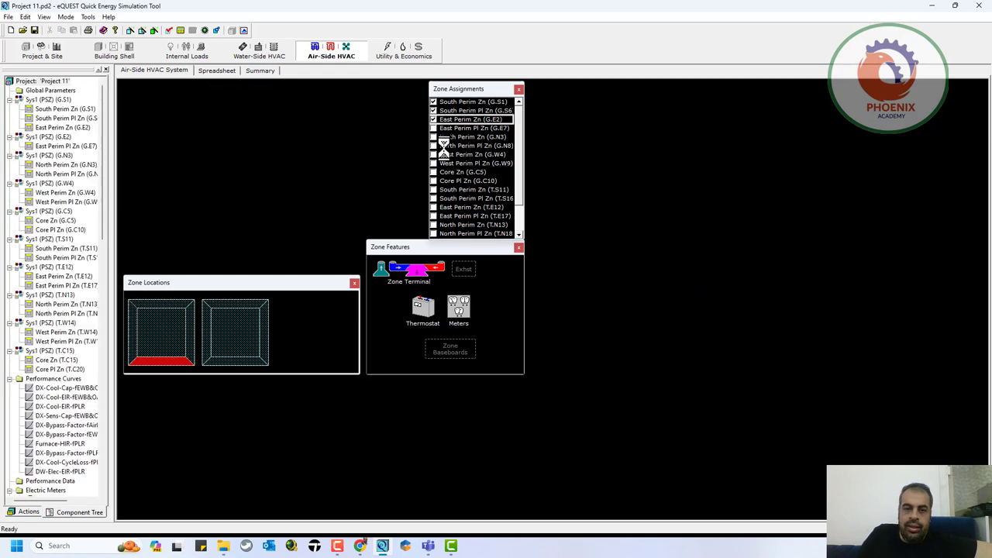
left_click(433, 154)
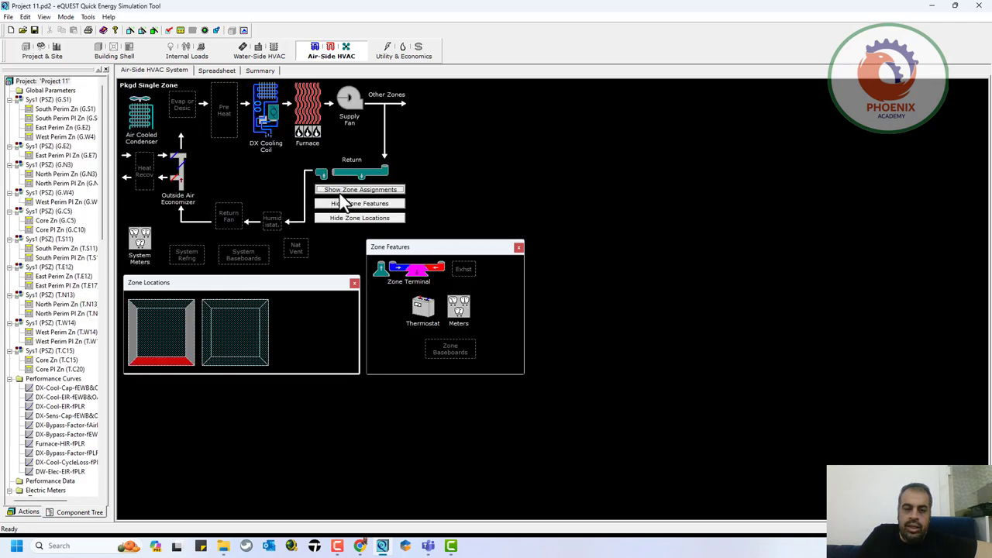
left_click(331, 204)
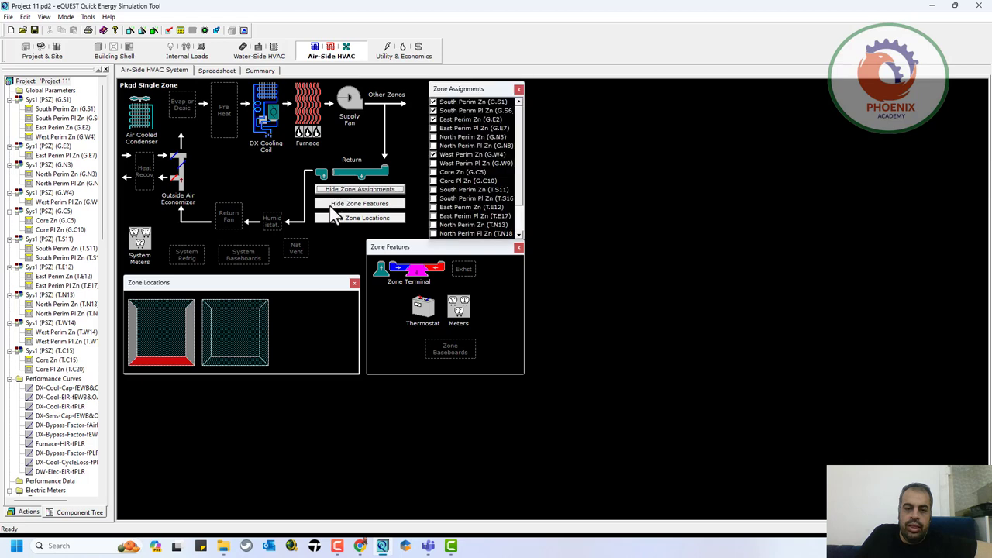
left_click(330, 205)
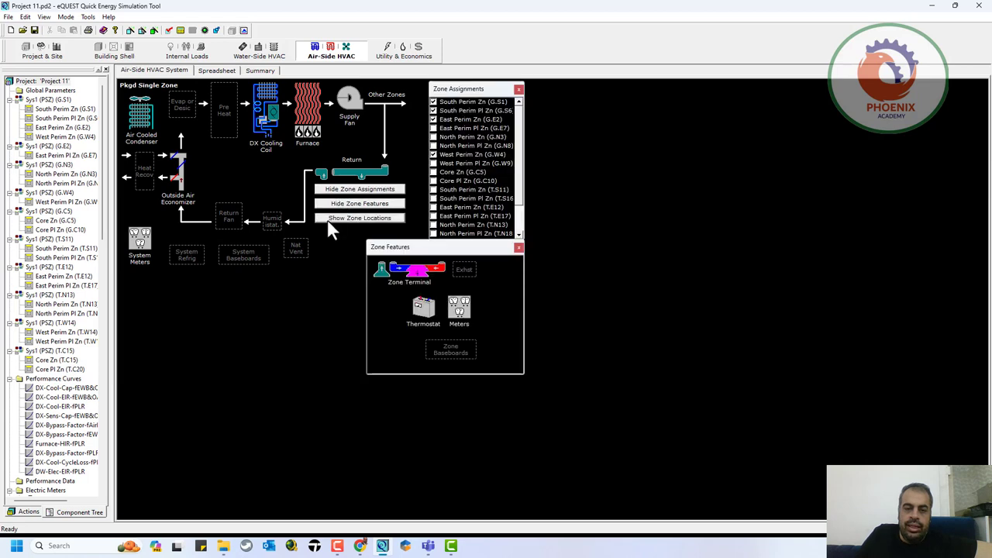
Review the DX cooling coil's unitary power, condenser and capacity curve parameters for Sys1 (PSZ) (G.S1), and close the system parameters
left_click(262, 100)
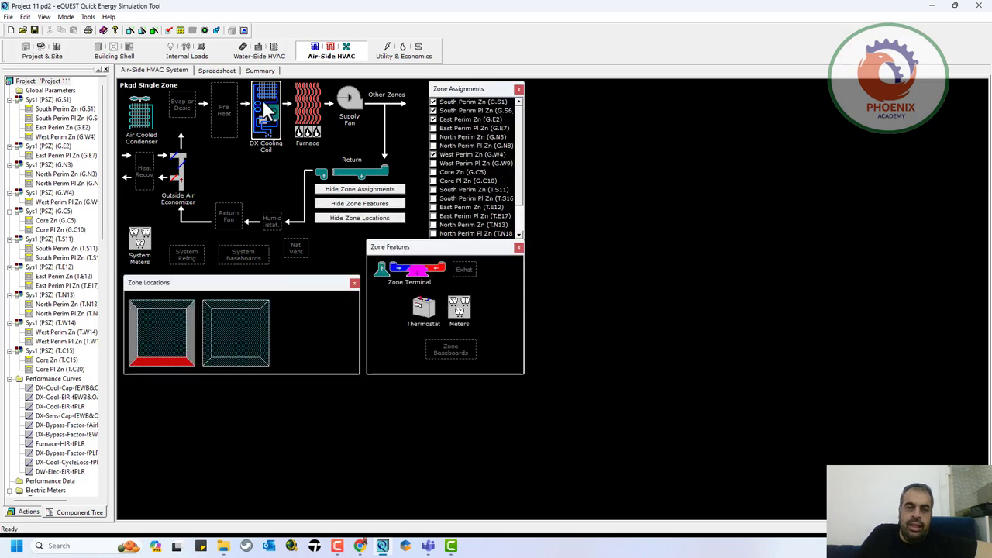
right_click(262, 99)
left_click(291, 104)
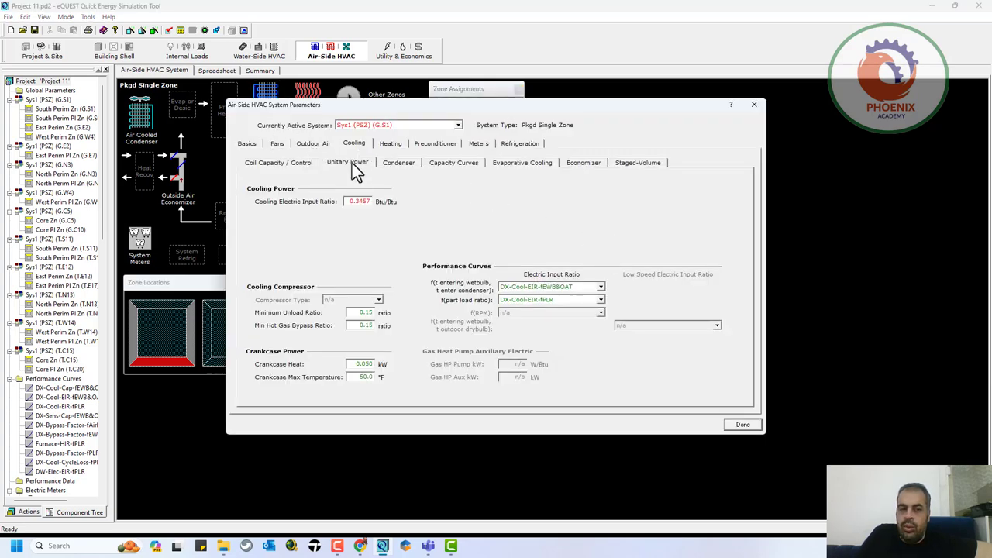
left_click(400, 164)
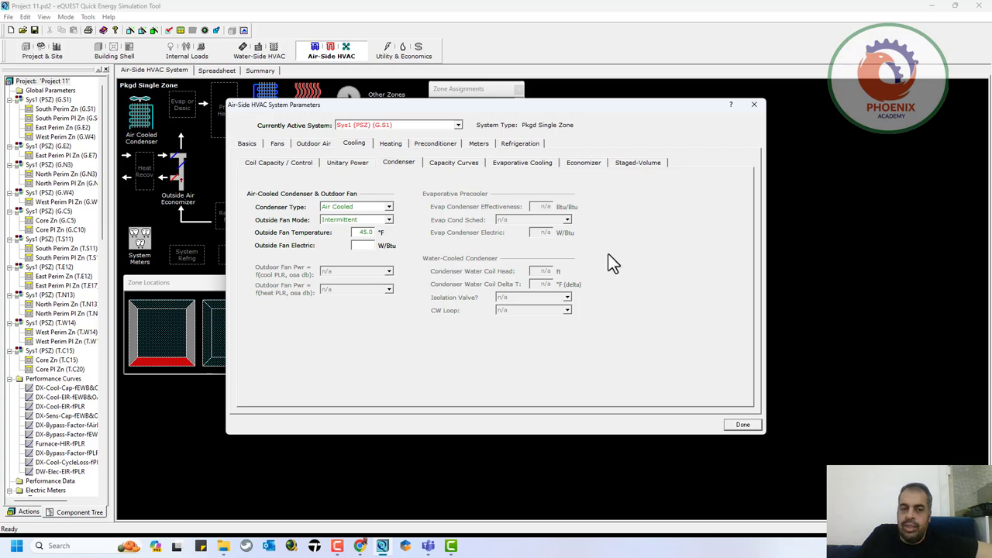
left_click(467, 164)
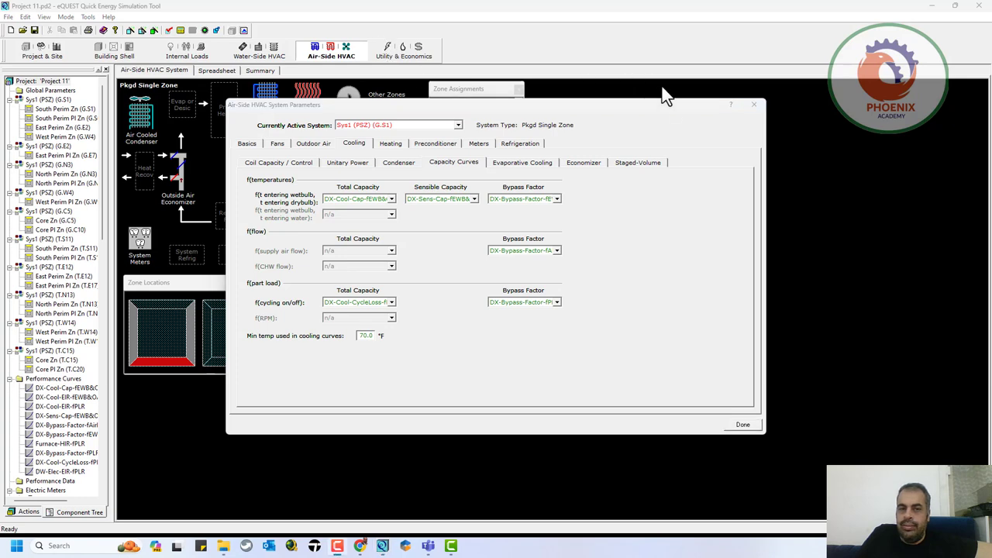
left_click(754, 104)
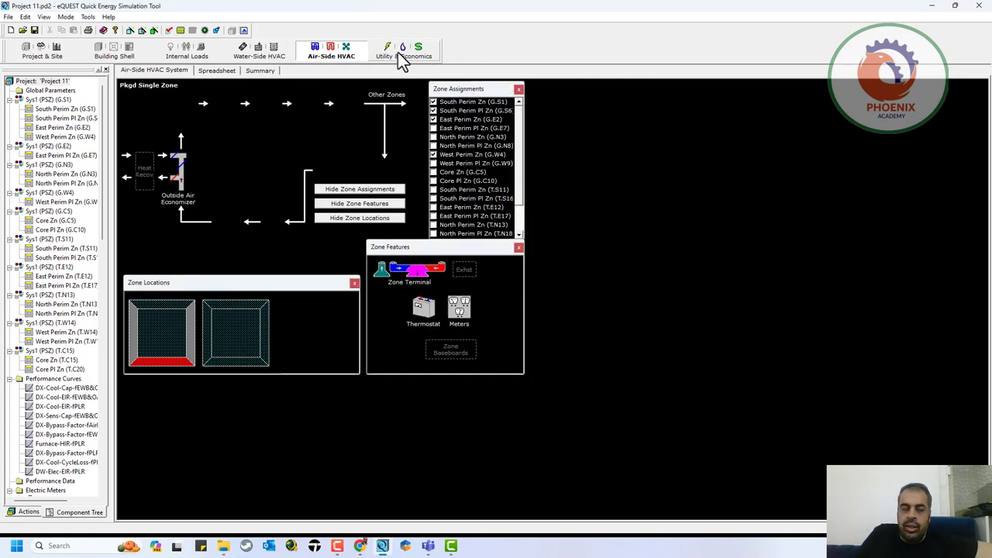
Check the Utility & Economics spreadsheet and summary views, and return to the Air-Side HVAC system diagram
left_click(419, 52)
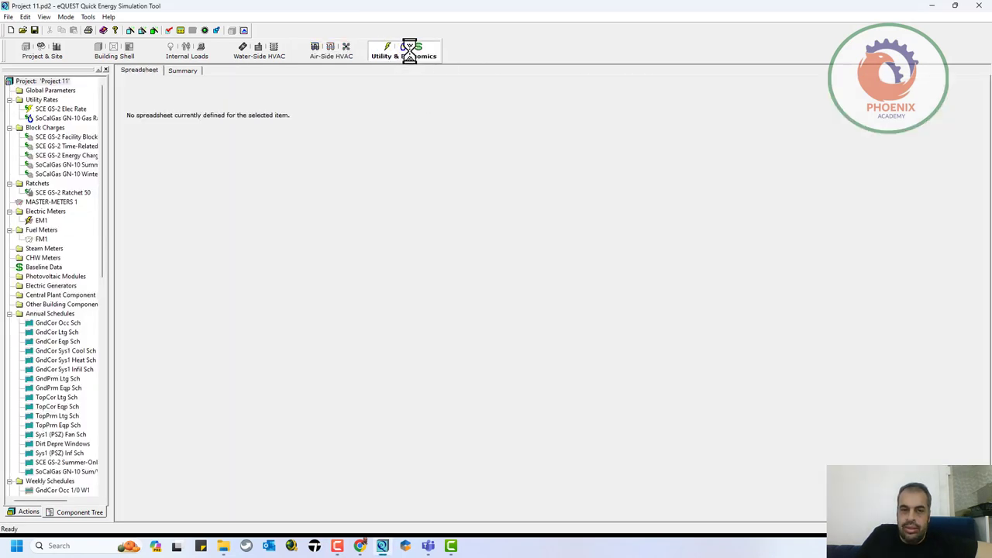
left_click(181, 71)
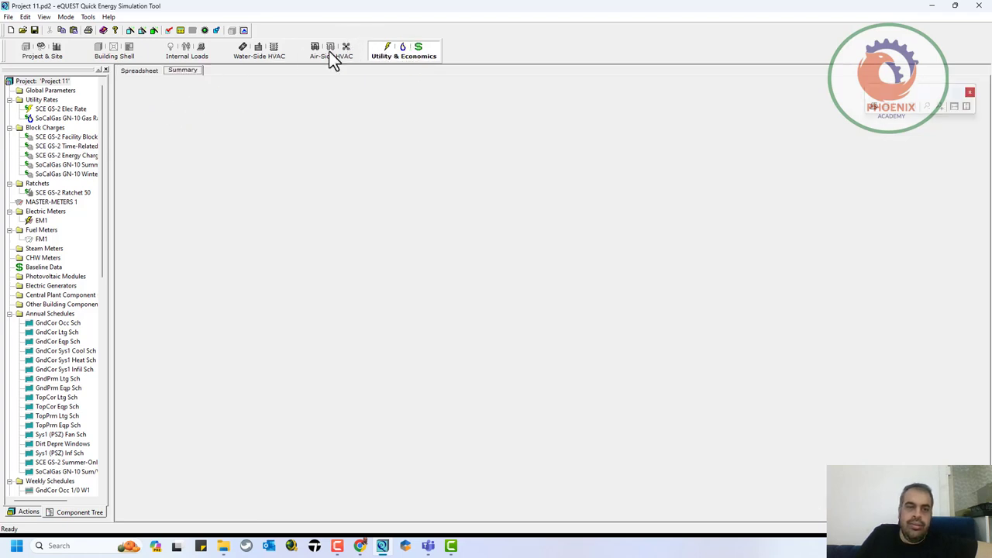
left_click(332, 56)
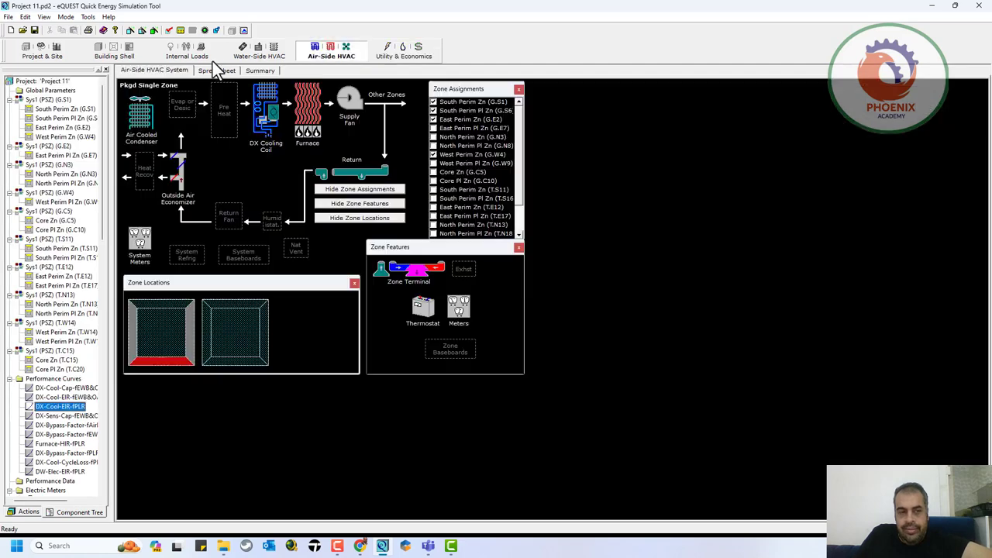